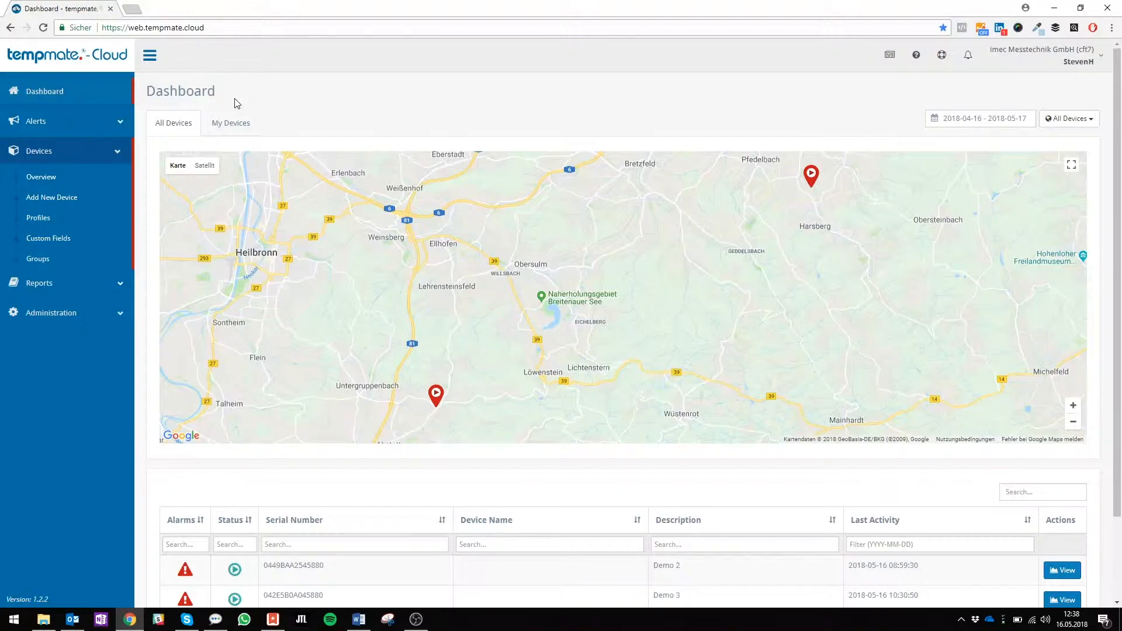
Start a new device profile named Marketing with the description Profile Test and device type tempmate-GS, and continue to its settings
click(56, 222)
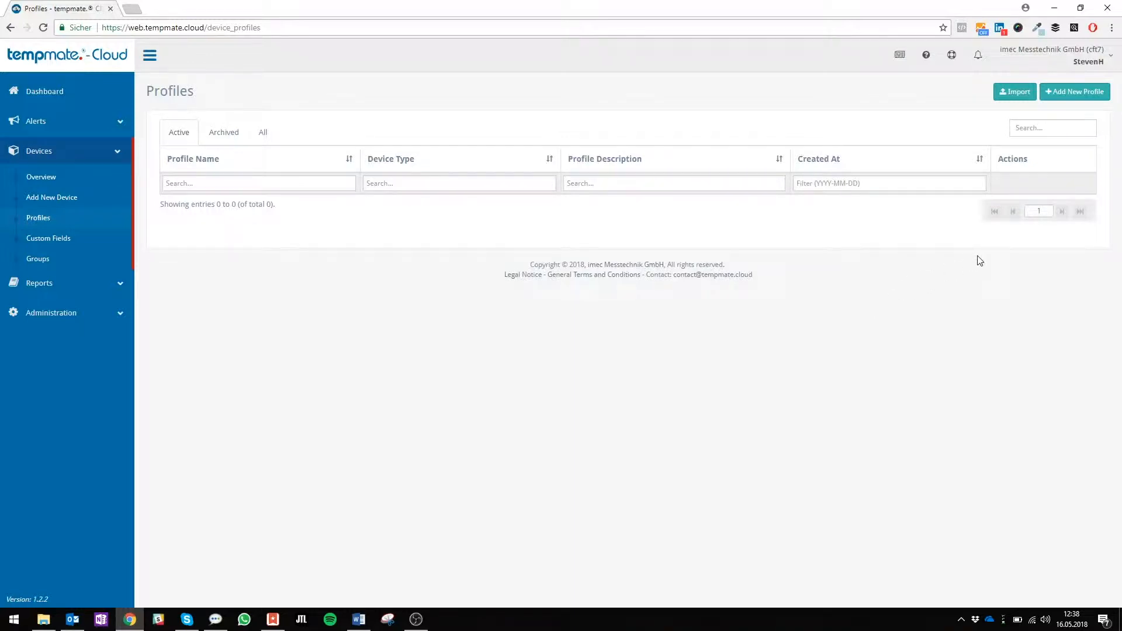
click(1080, 99)
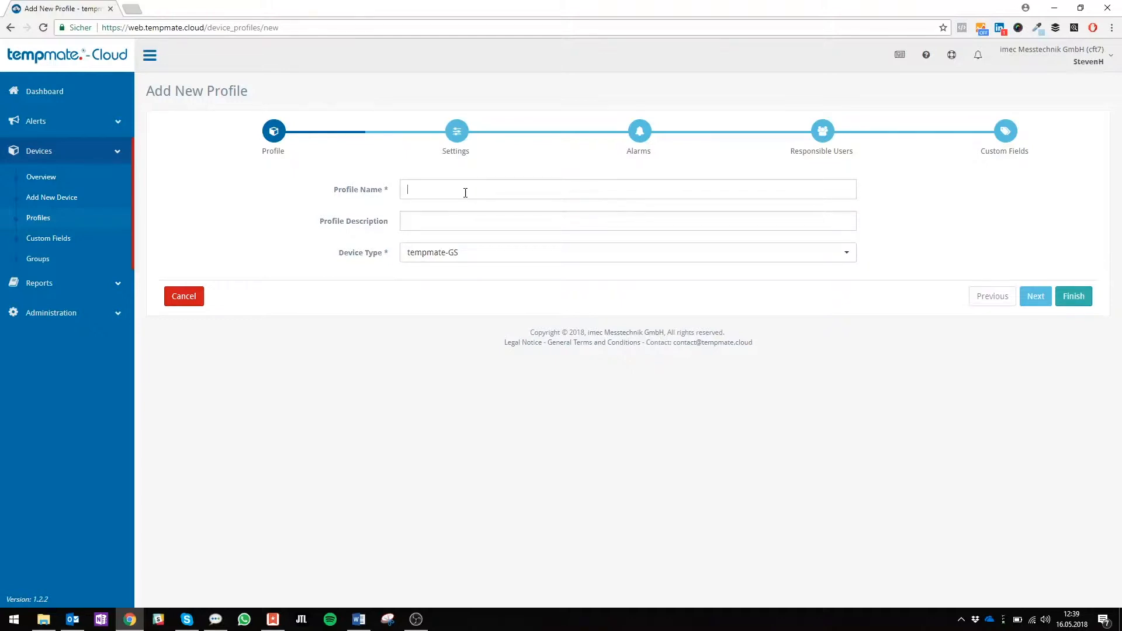
text(MArketin)
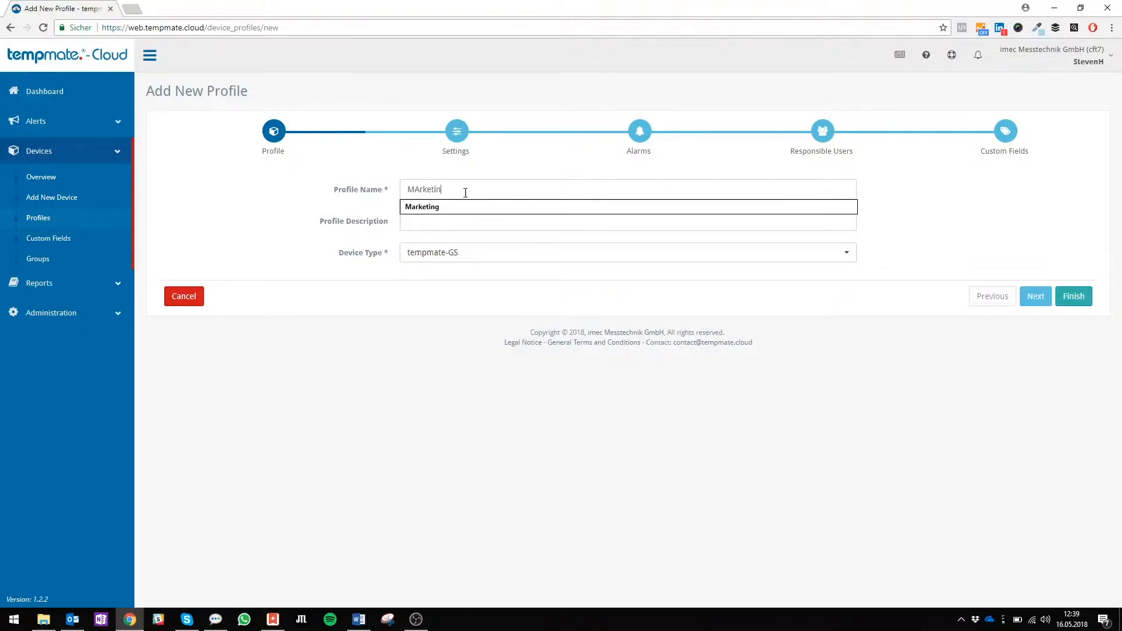
key(Down)
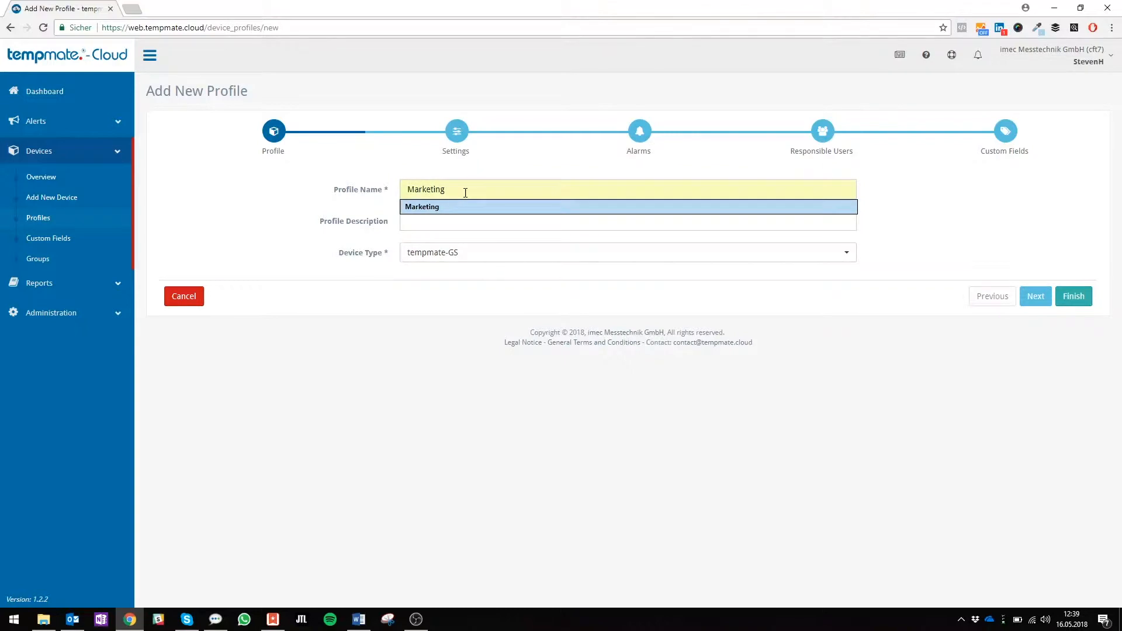
key(Tab)
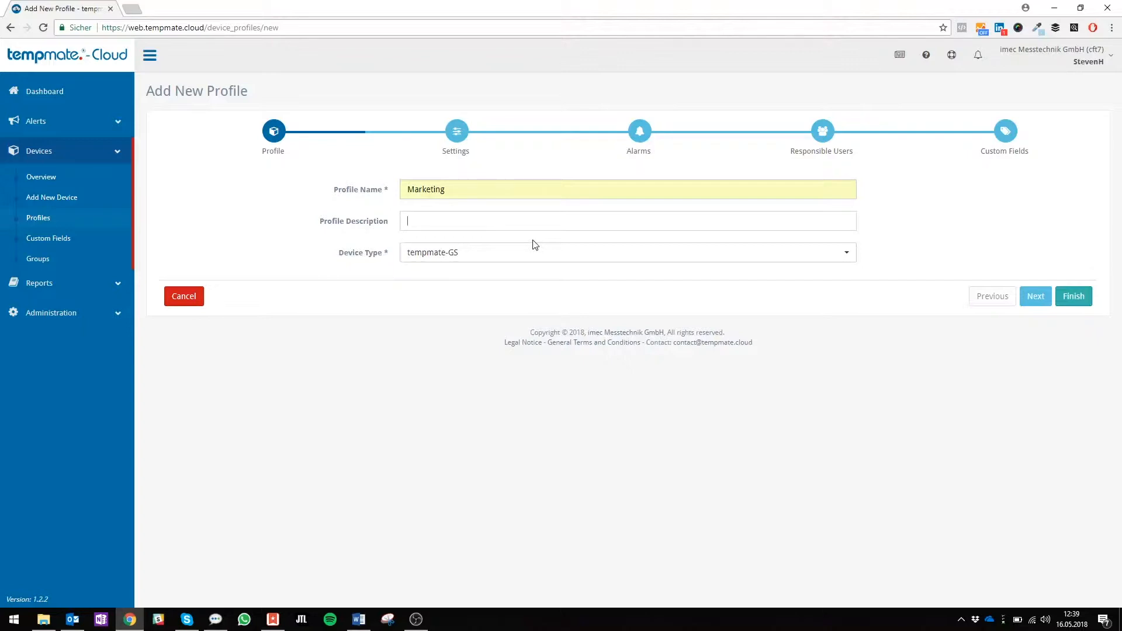
text(Profile Test)
click(551, 252)
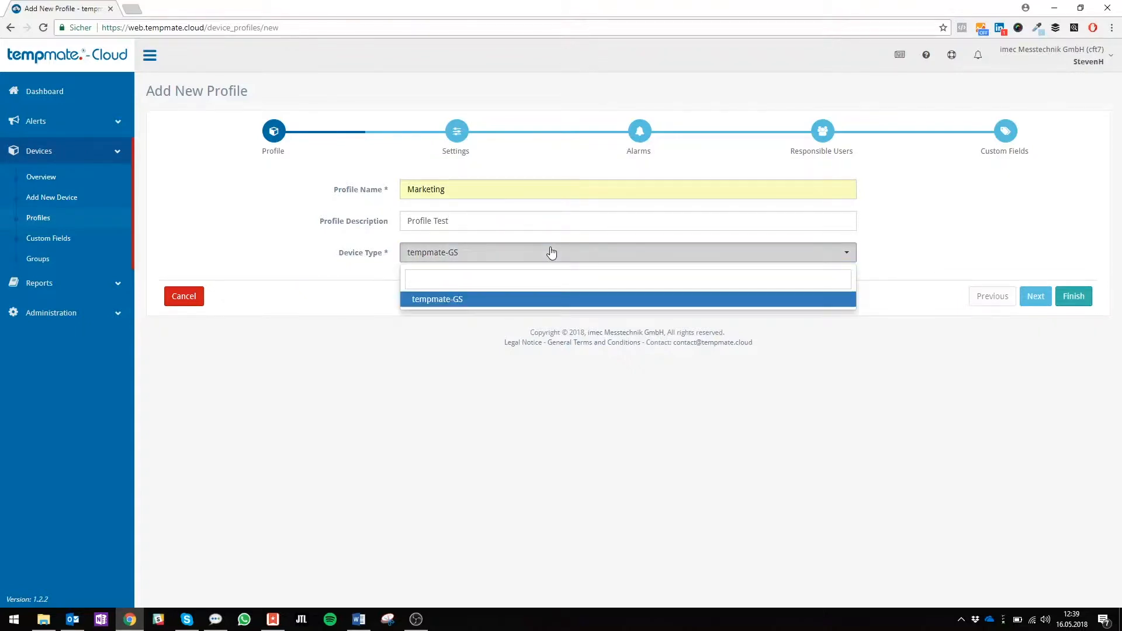
click(551, 252)
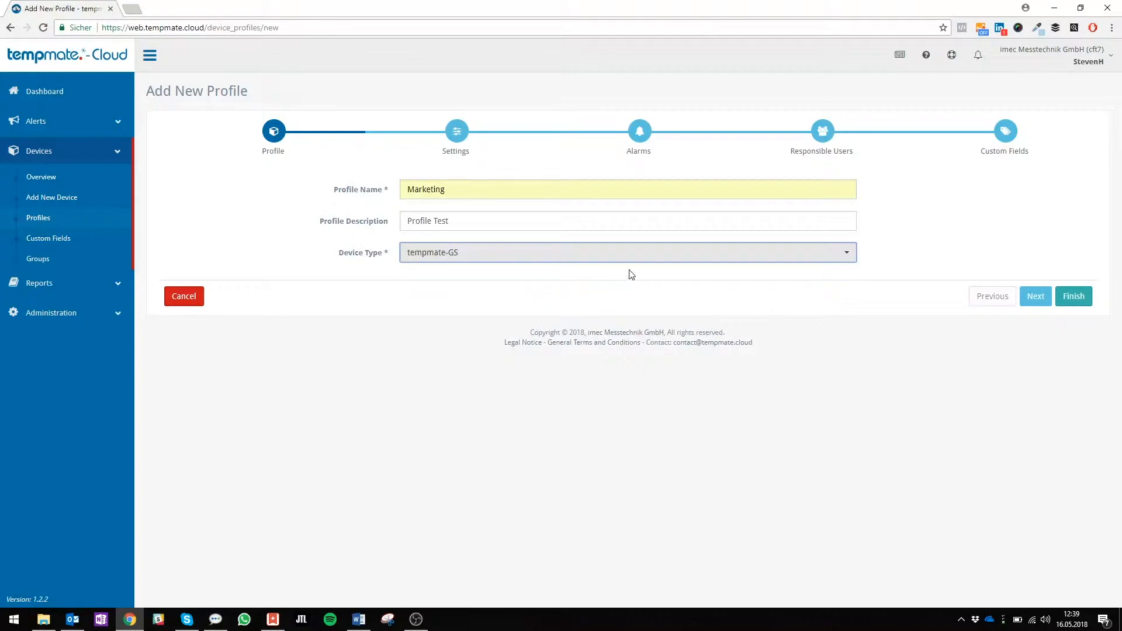
click(1036, 296)
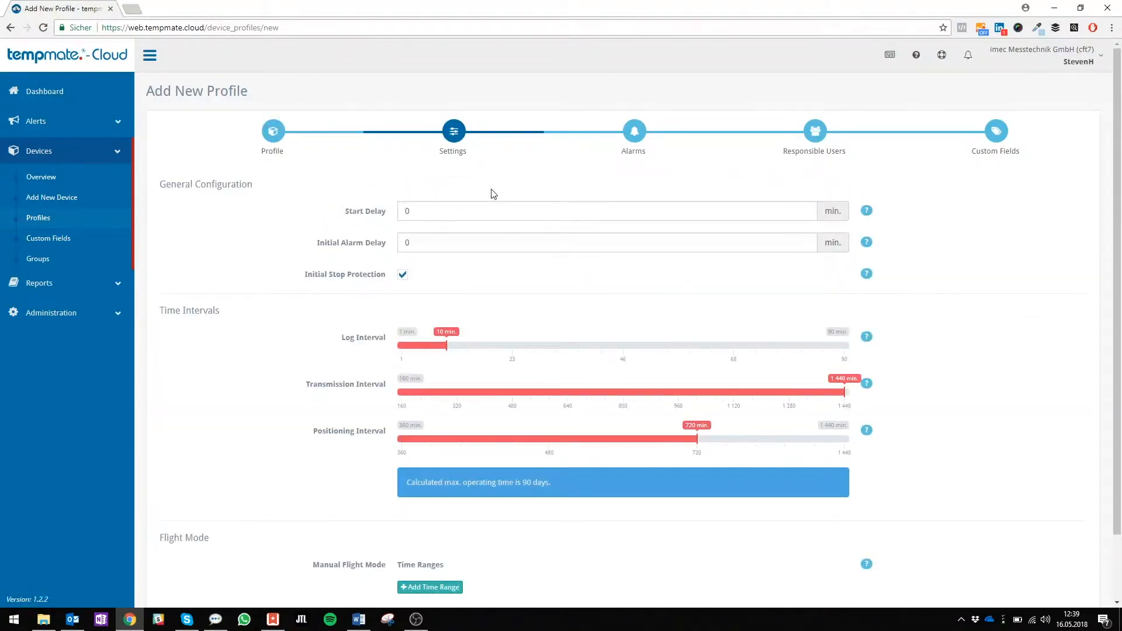
Set the log interval to 4 min, transmission interval to 128 min and positioning interval to 32 min, and continue to the alarms
scroll(271, 245, down, 2)
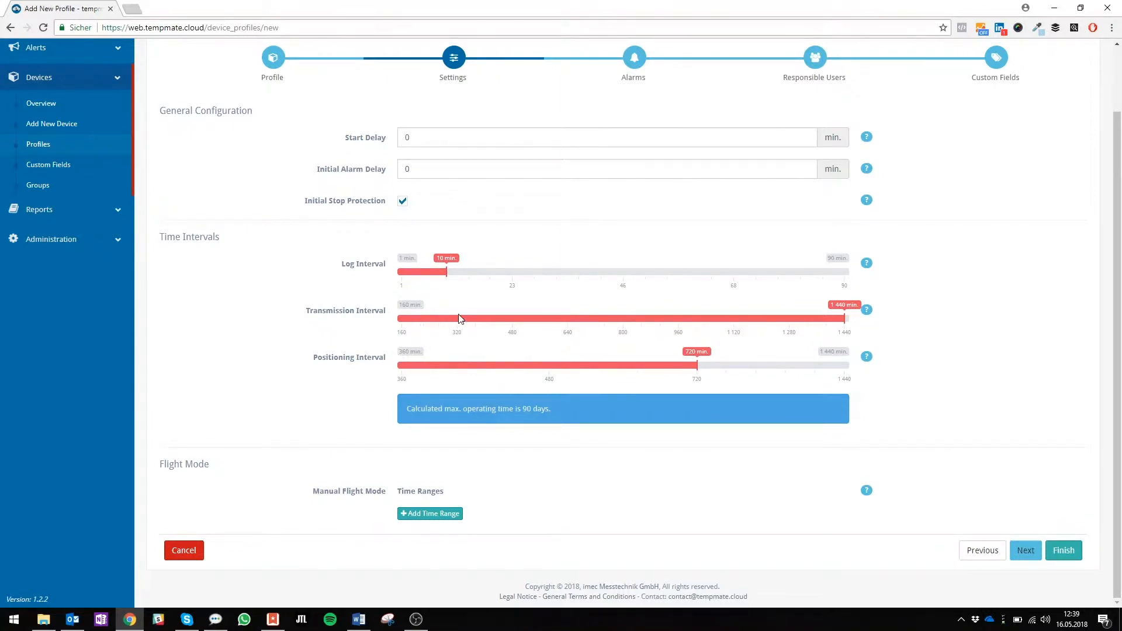
click(426, 321)
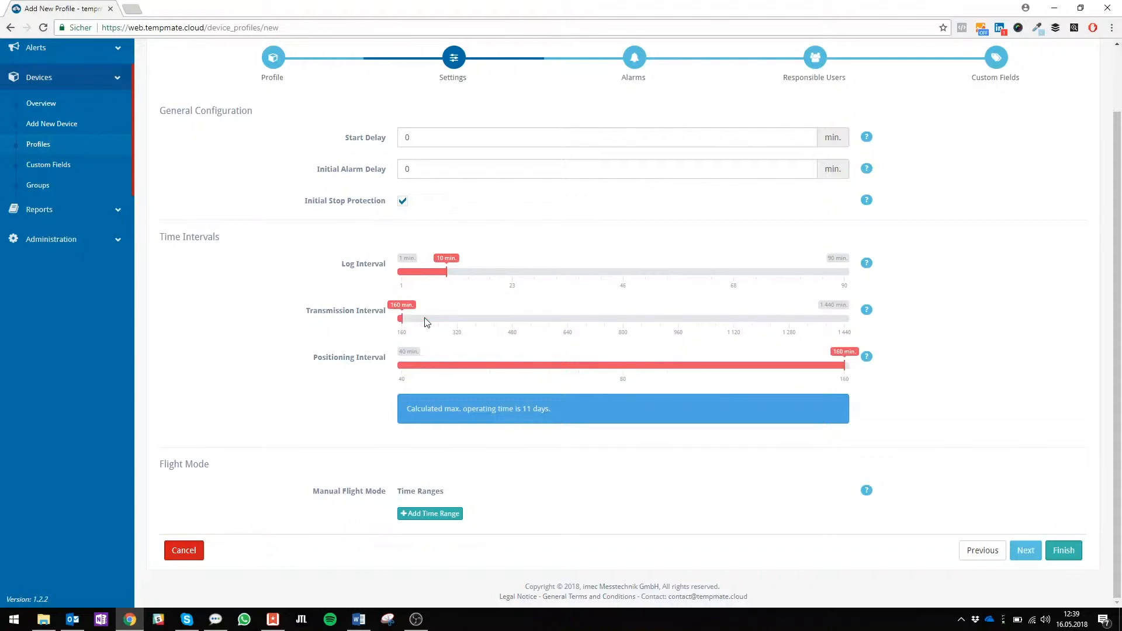
click(427, 368)
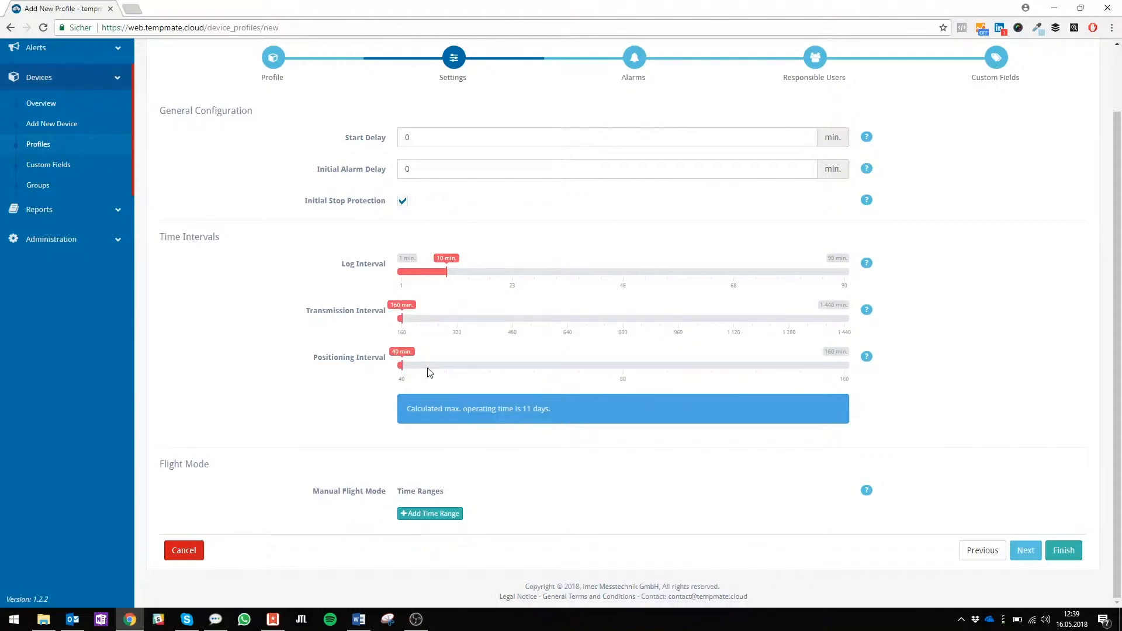
click(420, 273)
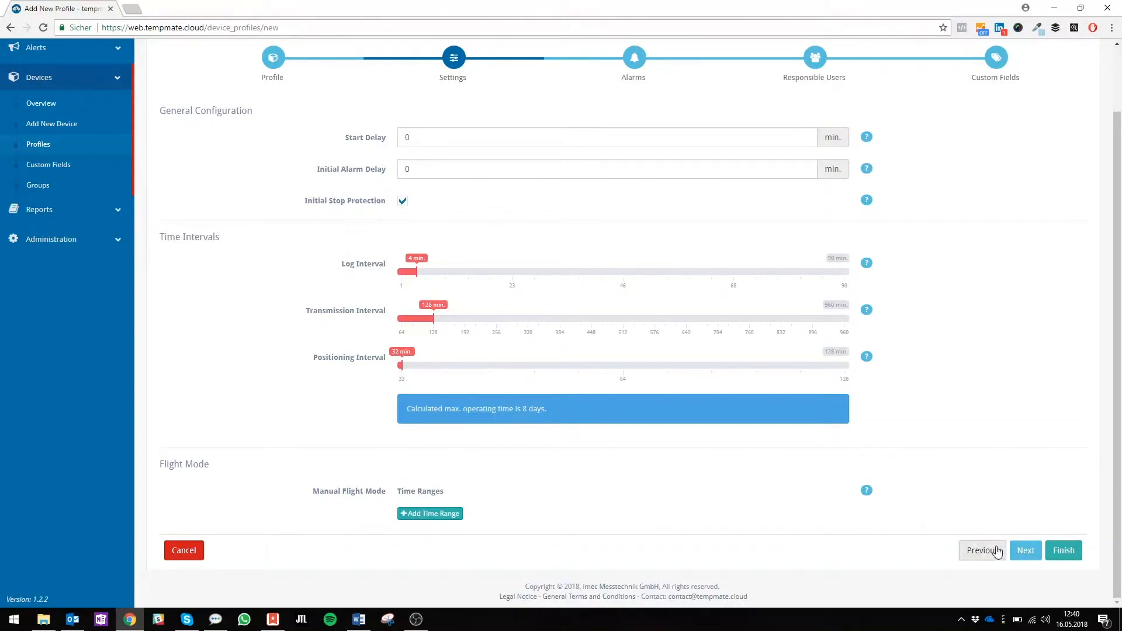
click(1029, 553)
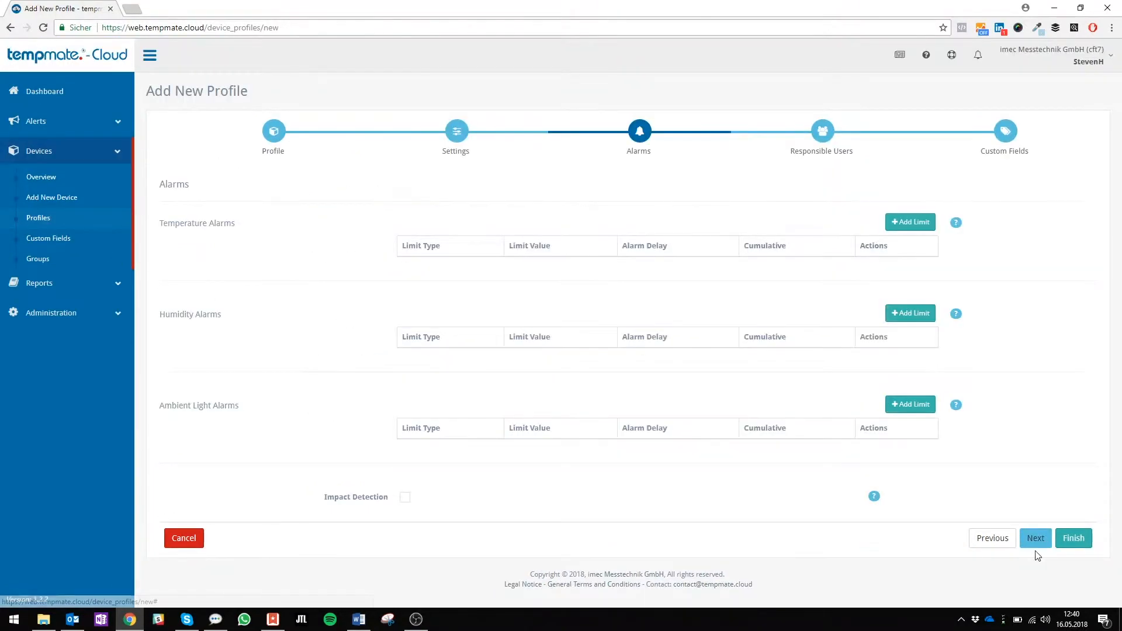
Add a lower limit of 20 °C to the temperature alarms
click(914, 223)
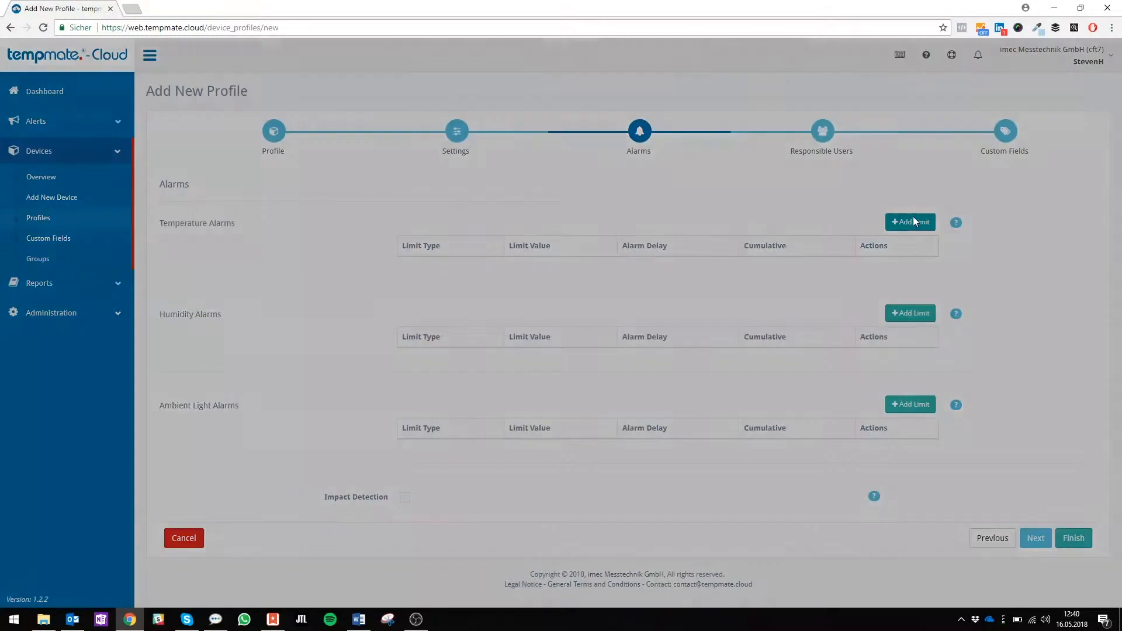
click(605, 118)
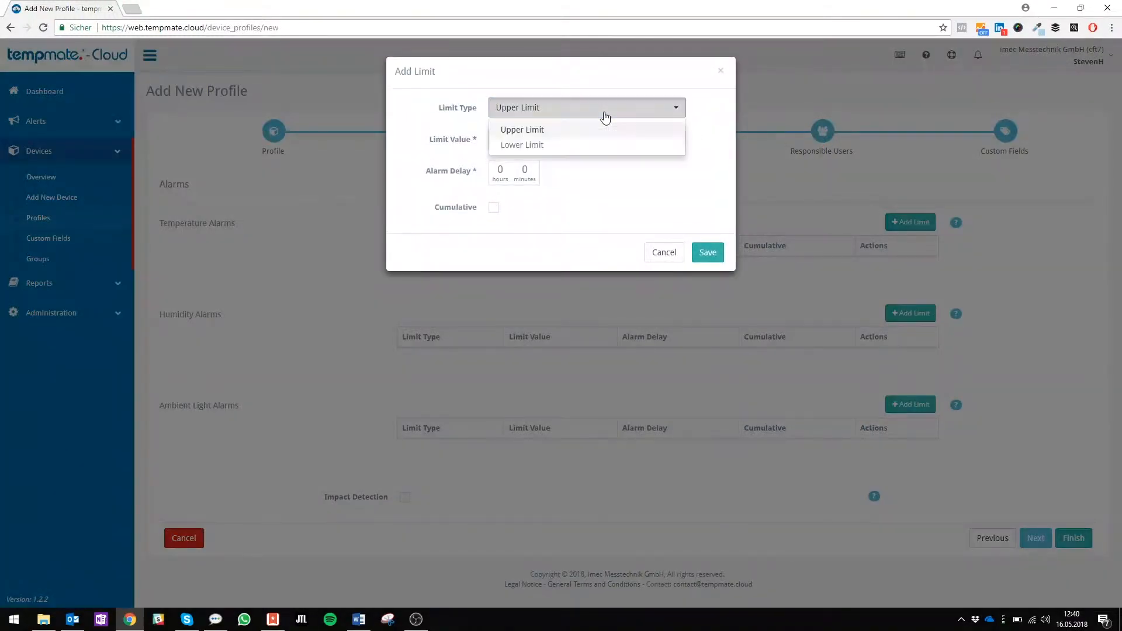
click(552, 146)
click(552, 139)
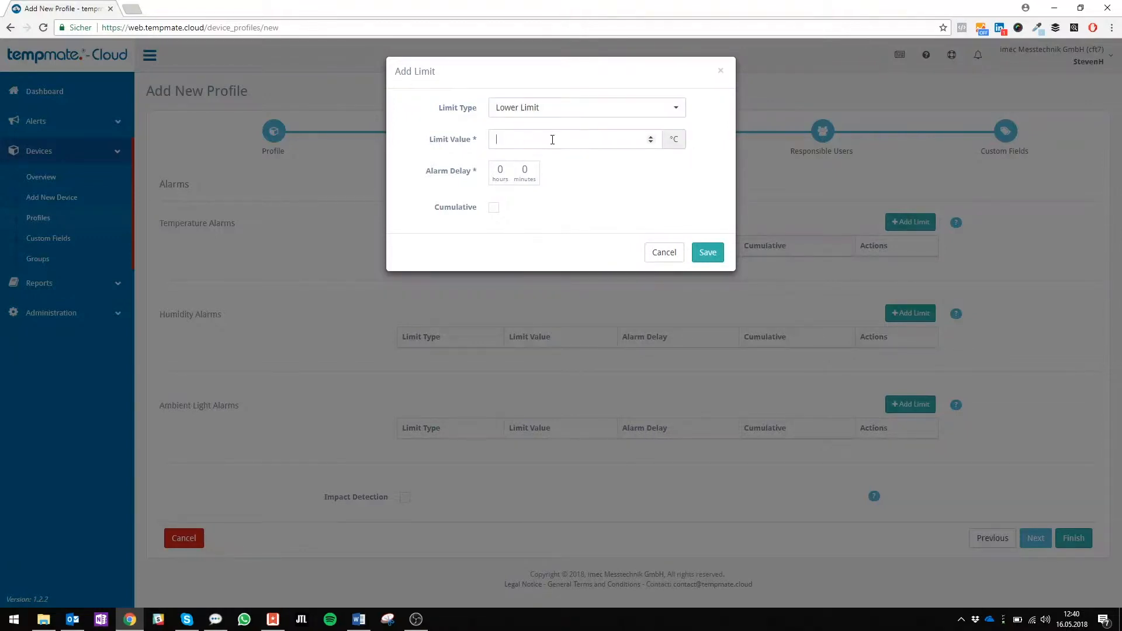
text(20)
click(708, 252)
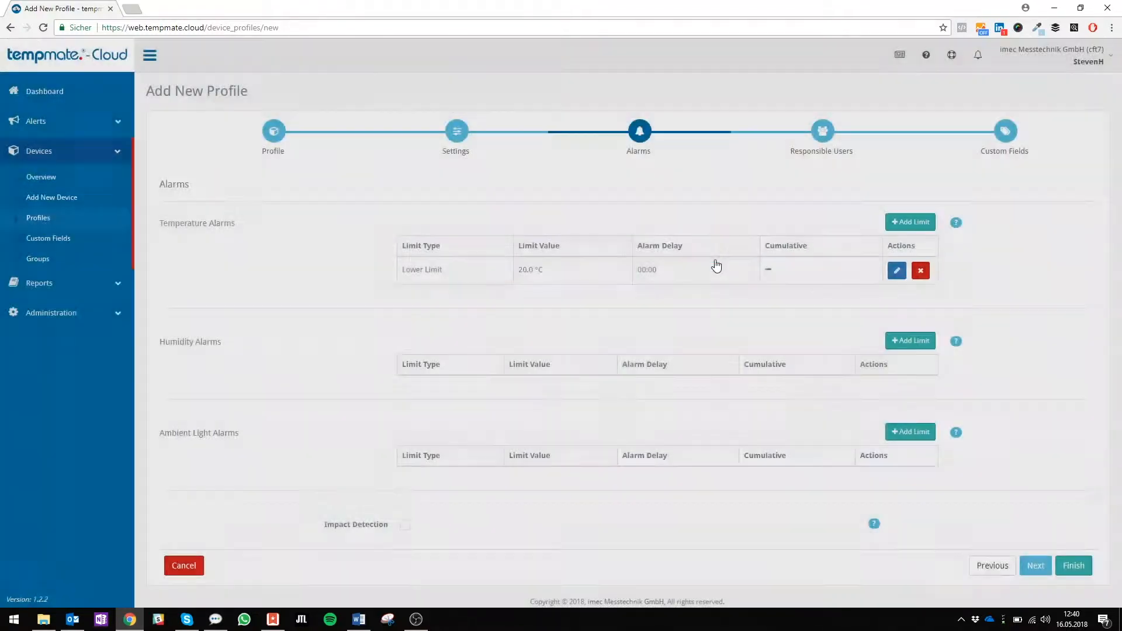
Add an upper limit of 35 °C to the temperature alarms
click(900, 222)
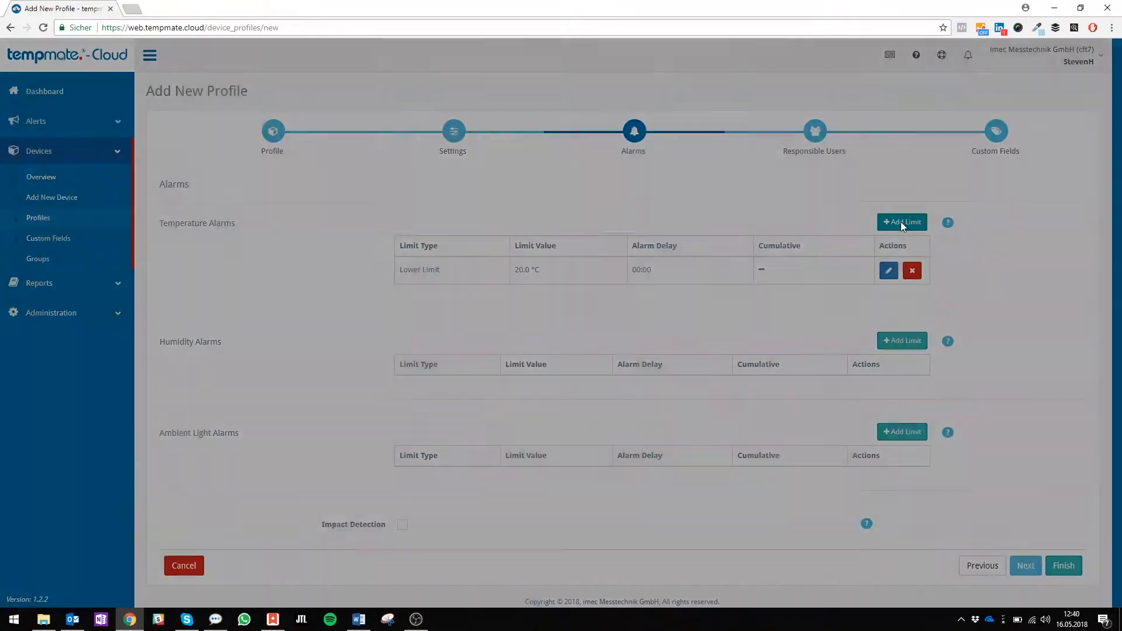
click(578, 107)
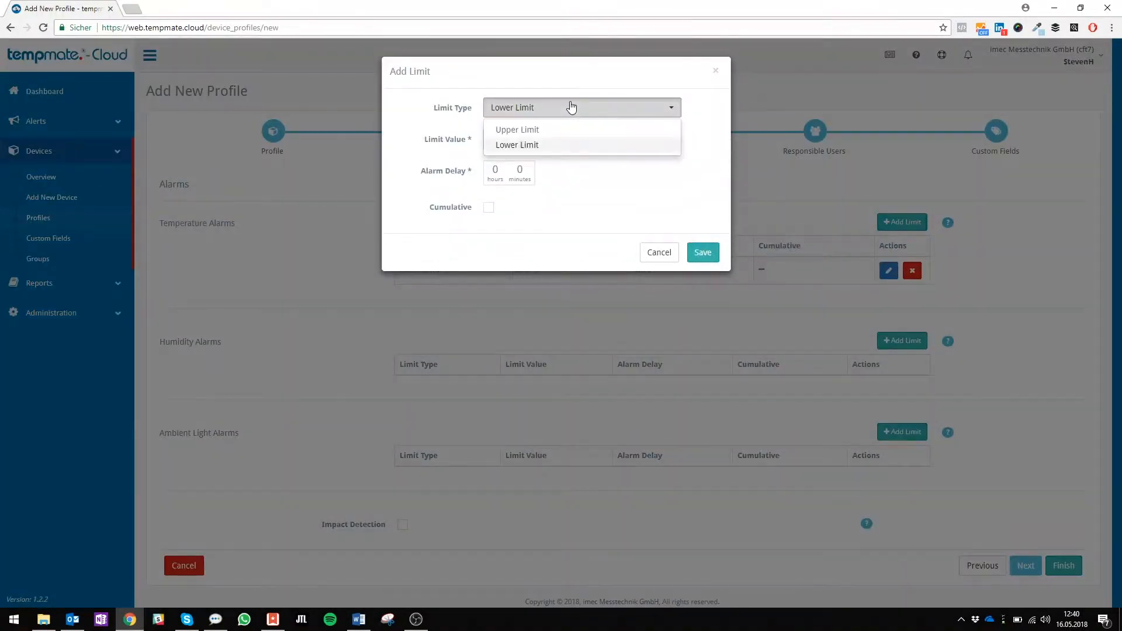
click(540, 128)
click(519, 140)
text(35)
click(703, 252)
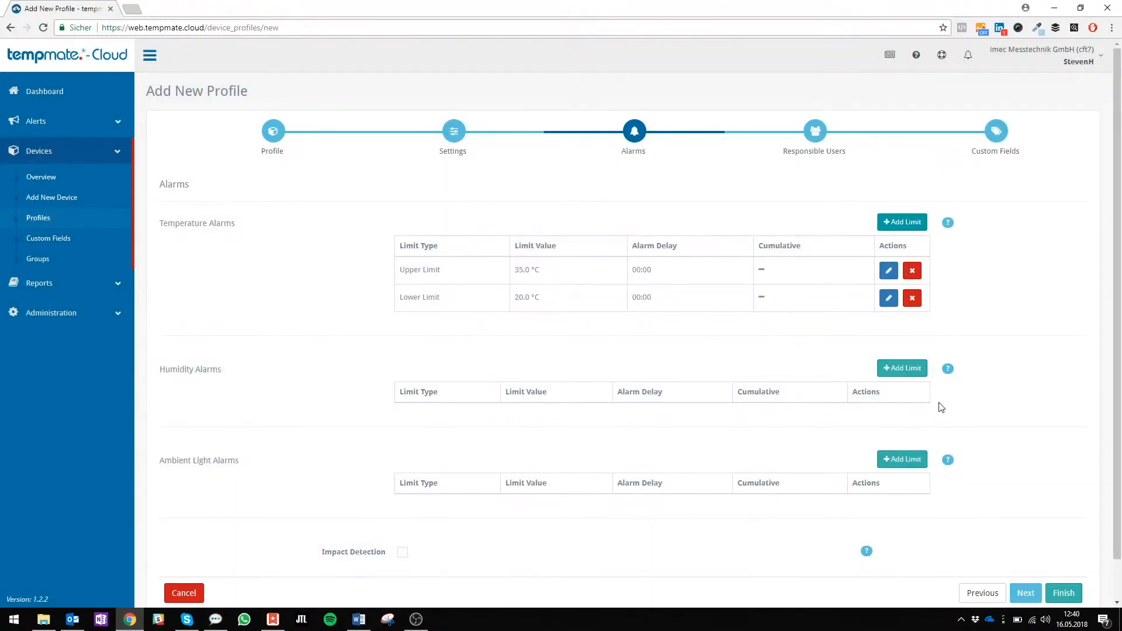
Add a lower limit of 45 % to the humidity alarms
click(900, 368)
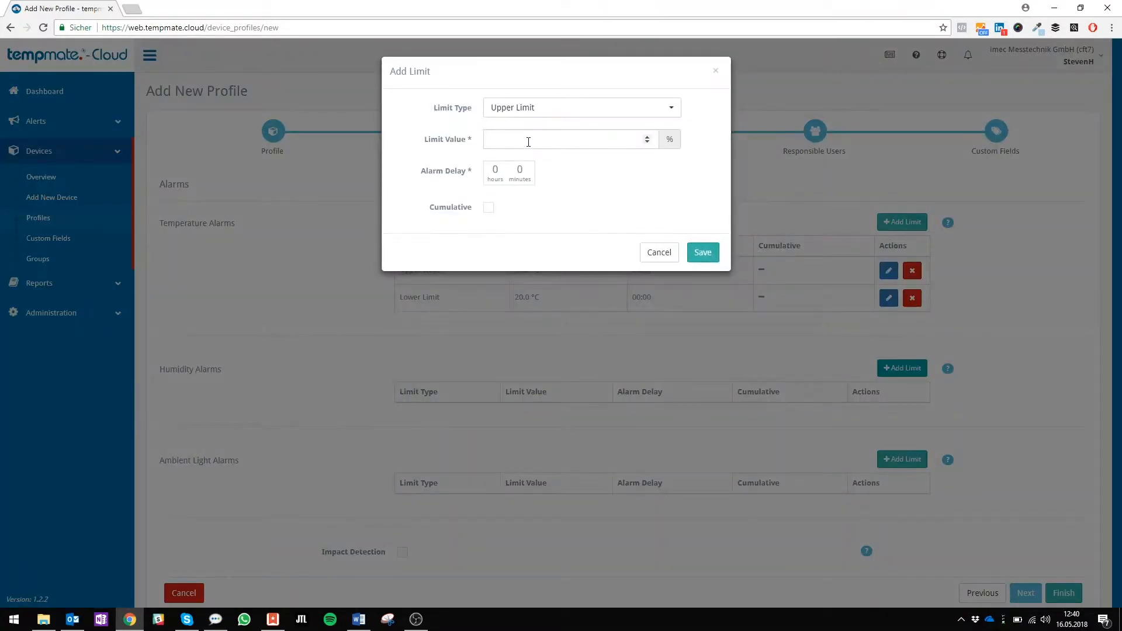
click(543, 107)
click(515, 145)
click(515, 141)
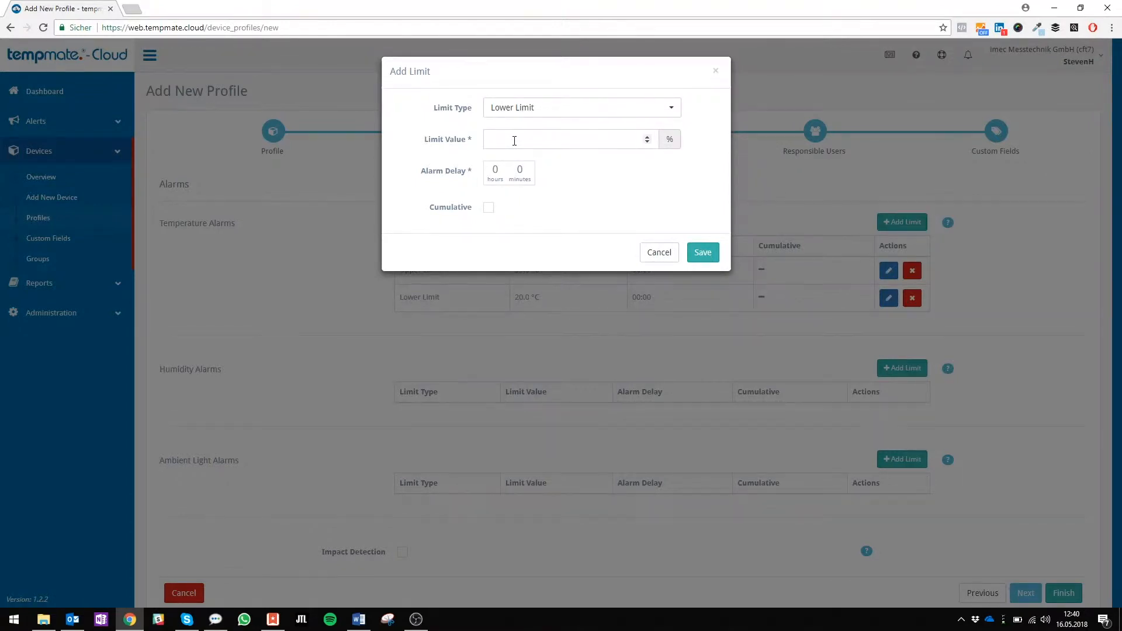
text(45)
click(709, 256)
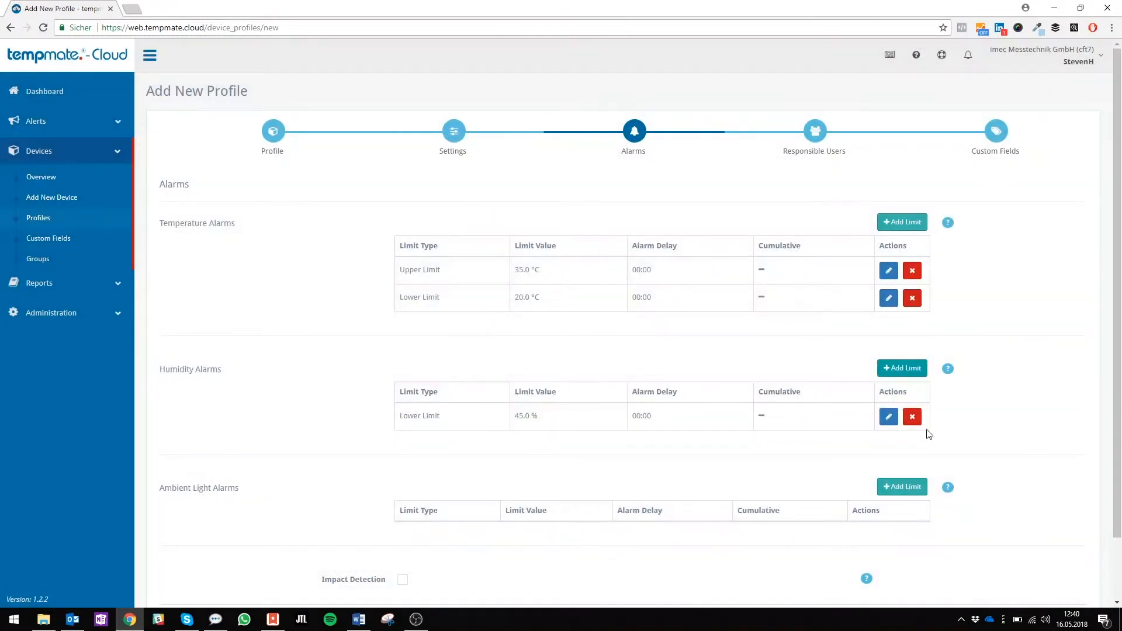
Add an upper limit of 80 % with a 10-minute alarm delay to the humidity alarms
click(893, 374)
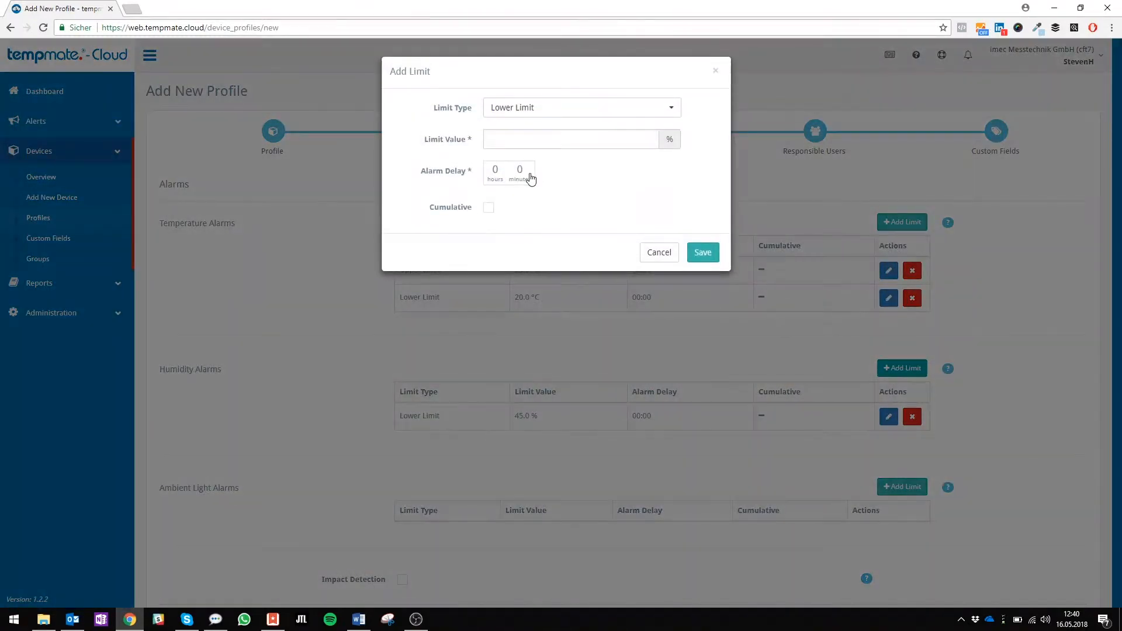
click(557, 109)
click(544, 130)
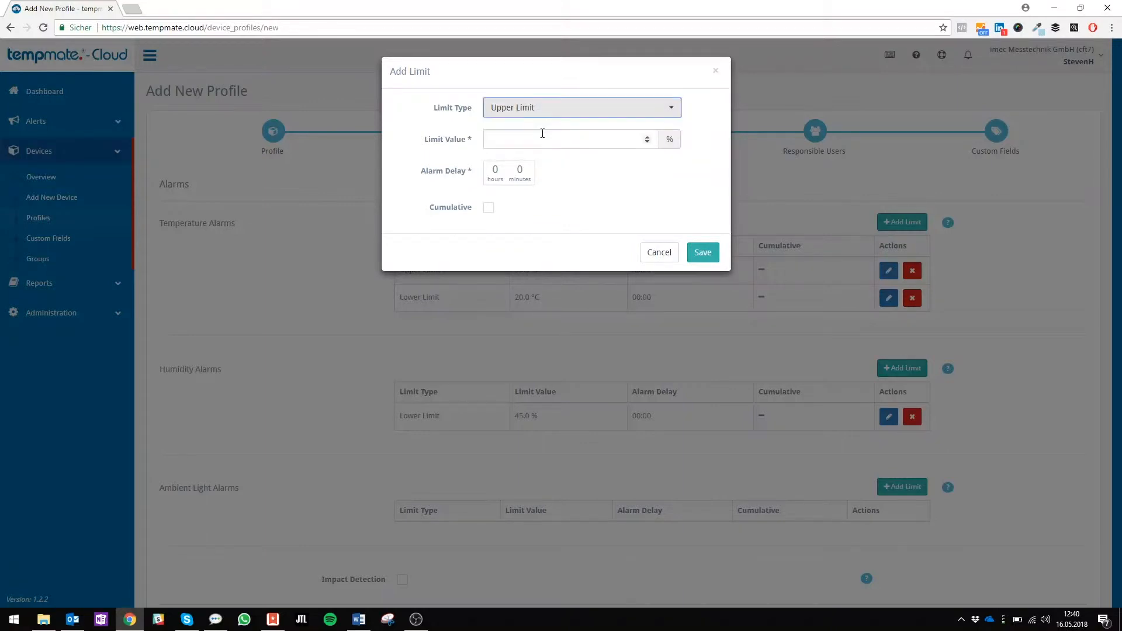
click(522, 138)
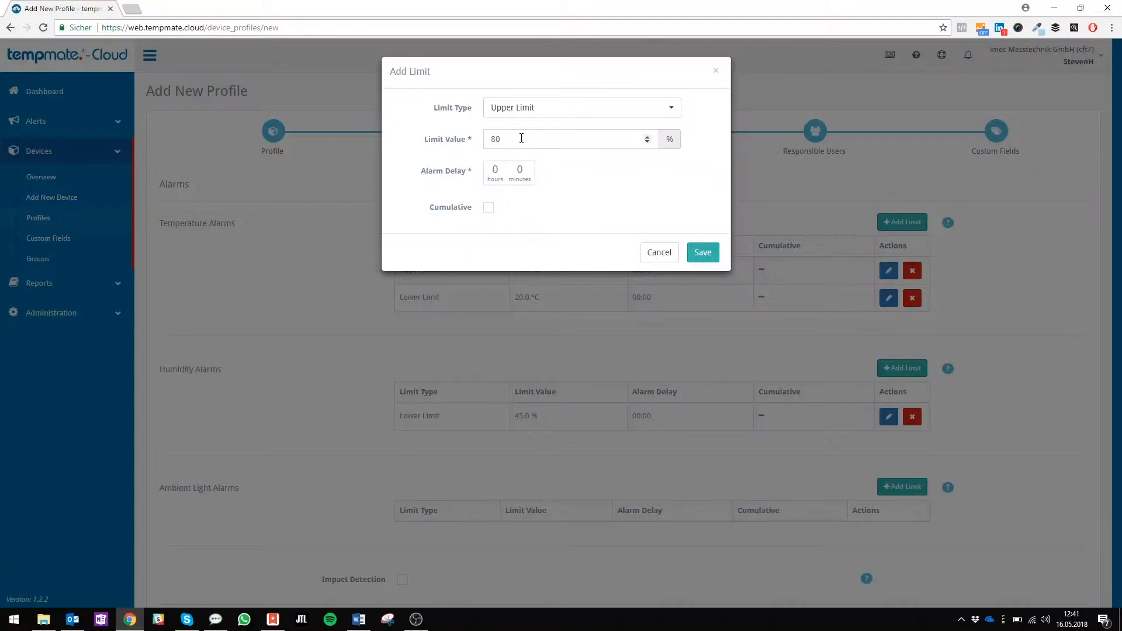
click(525, 173)
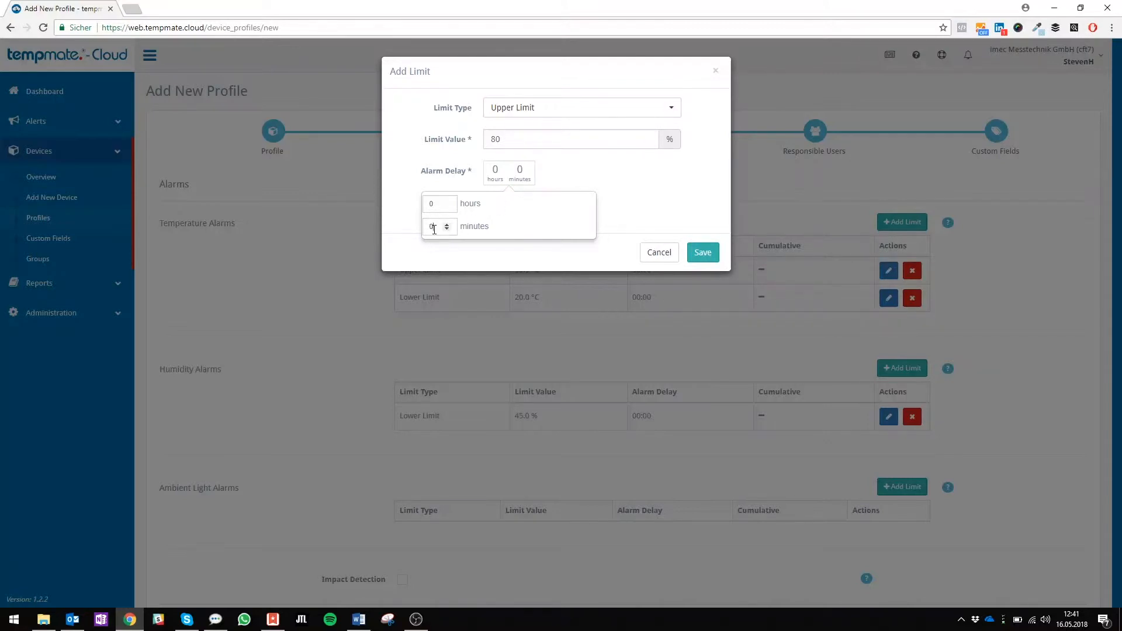
drag(435, 229, 423, 234)
text(10)
click(704, 252)
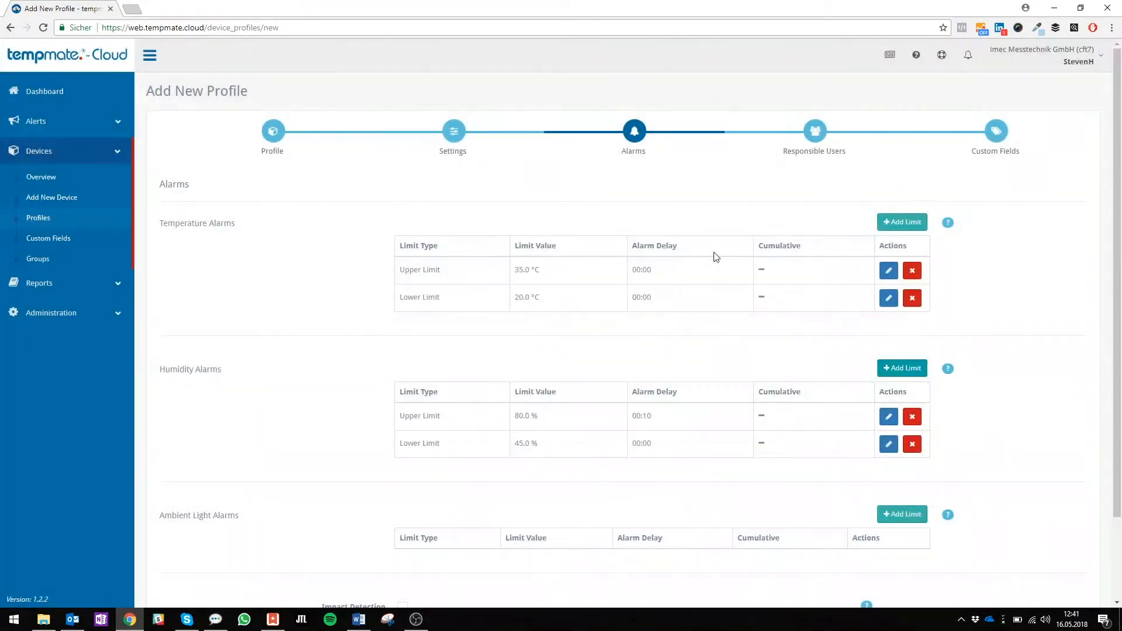
Add a lower limit of 150 lx to the ambient light alarms
scroll(667, 450, down, 3)
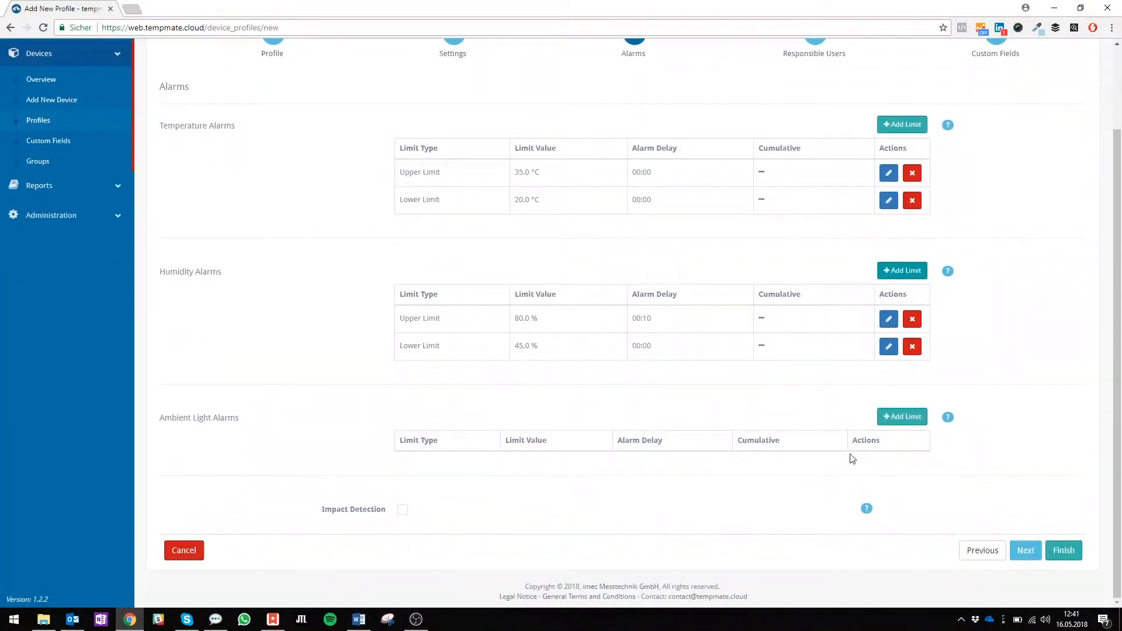
click(892, 418)
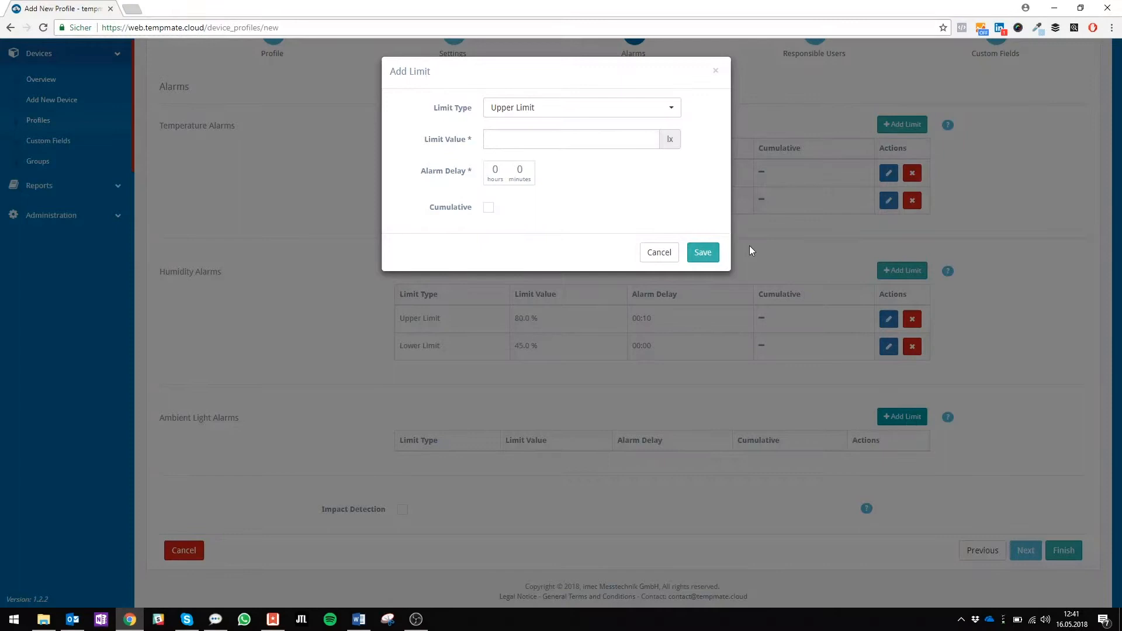
click(544, 117)
click(524, 145)
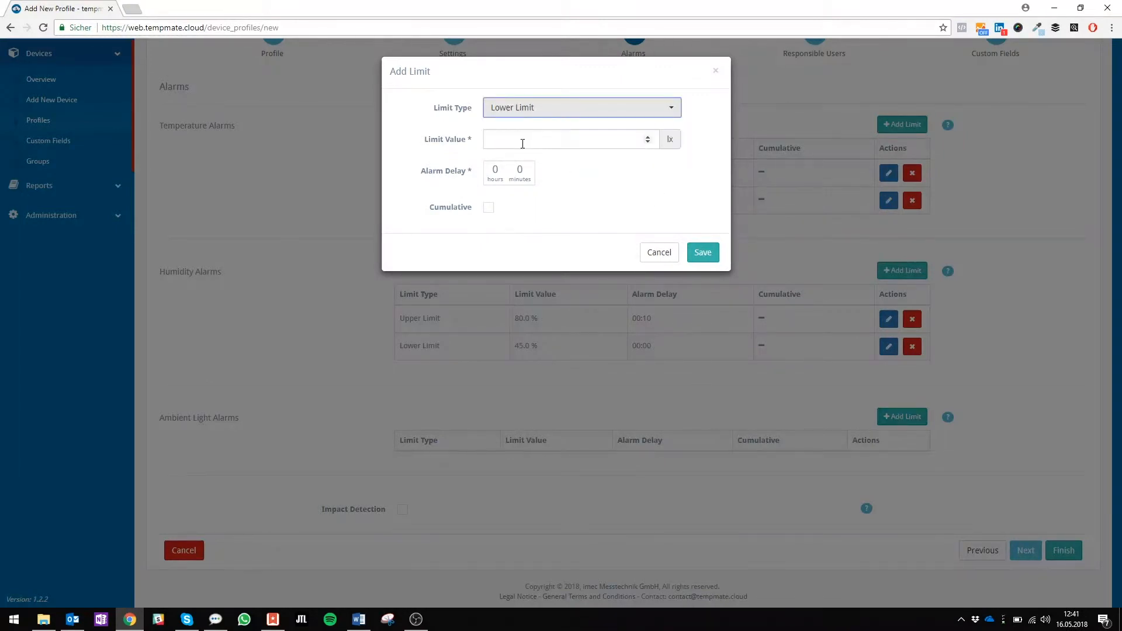
click(524, 144)
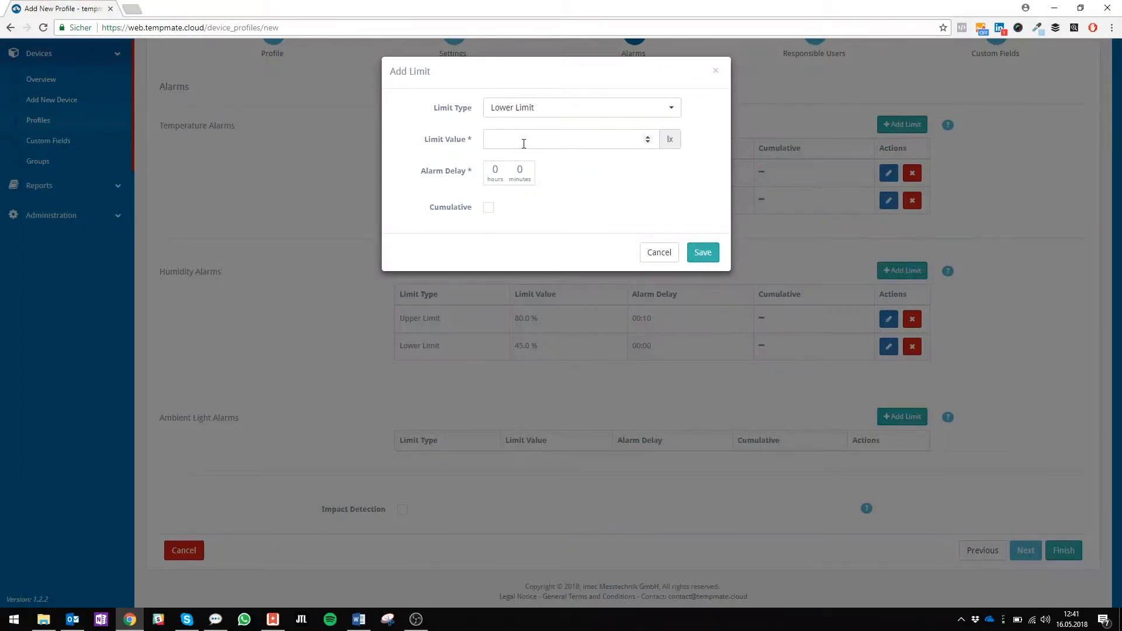
text(150)
click(703, 252)
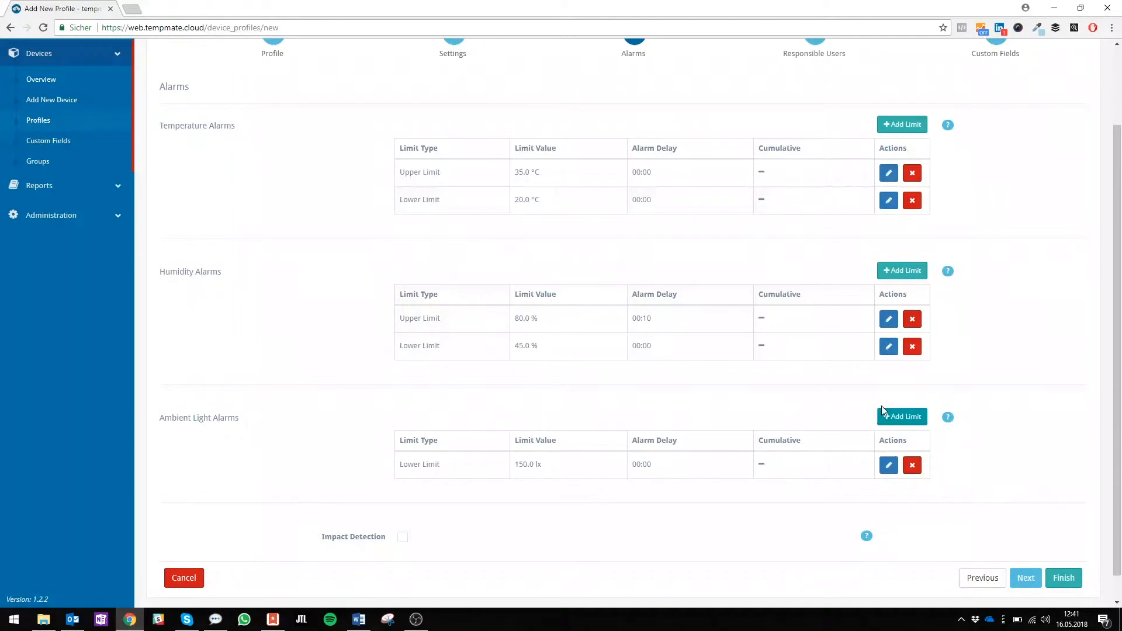
Add an upper limit of 1000 lx to the ambient light alarms
click(891, 417)
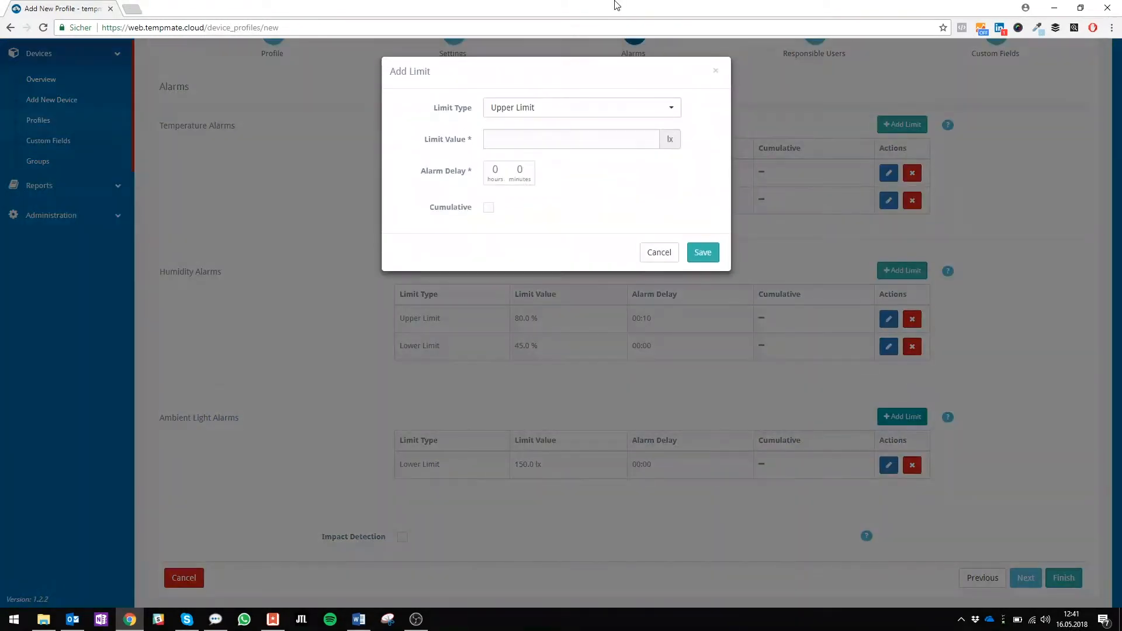
click(542, 136)
text(1000)
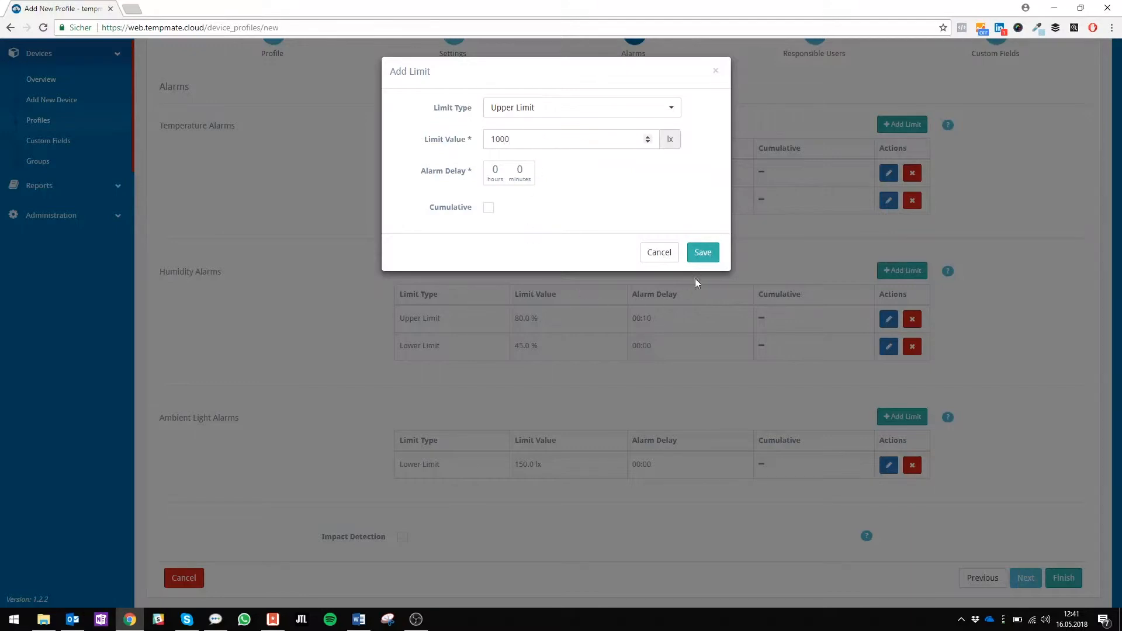
click(703, 254)
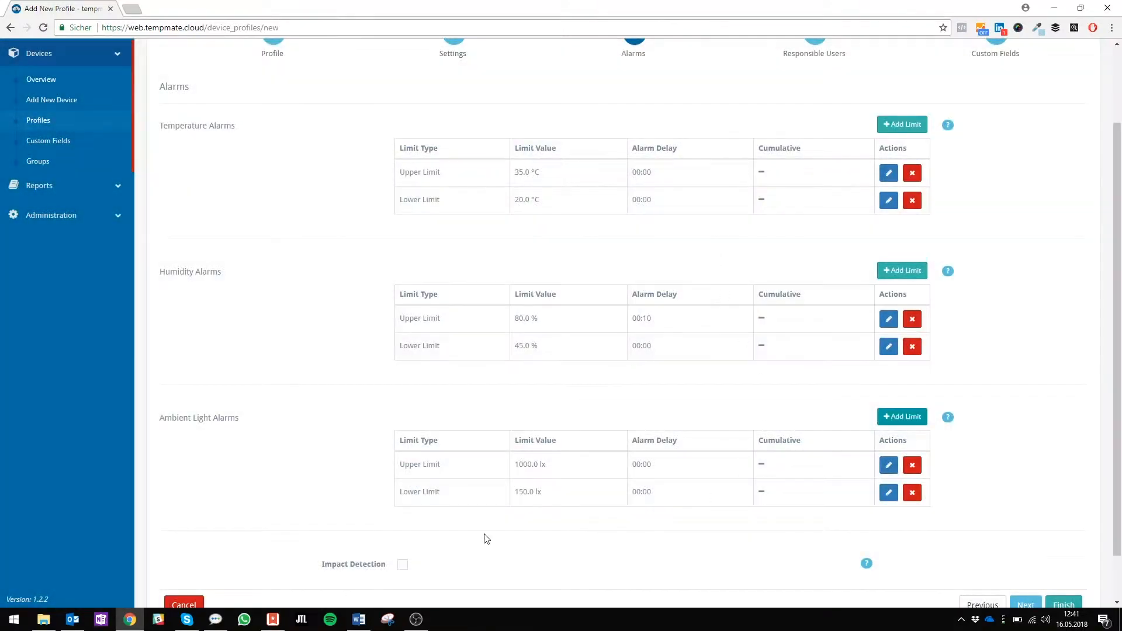
Enable impact detection for the profile and continue to the responsible users
scroll(484, 539, down, 1)
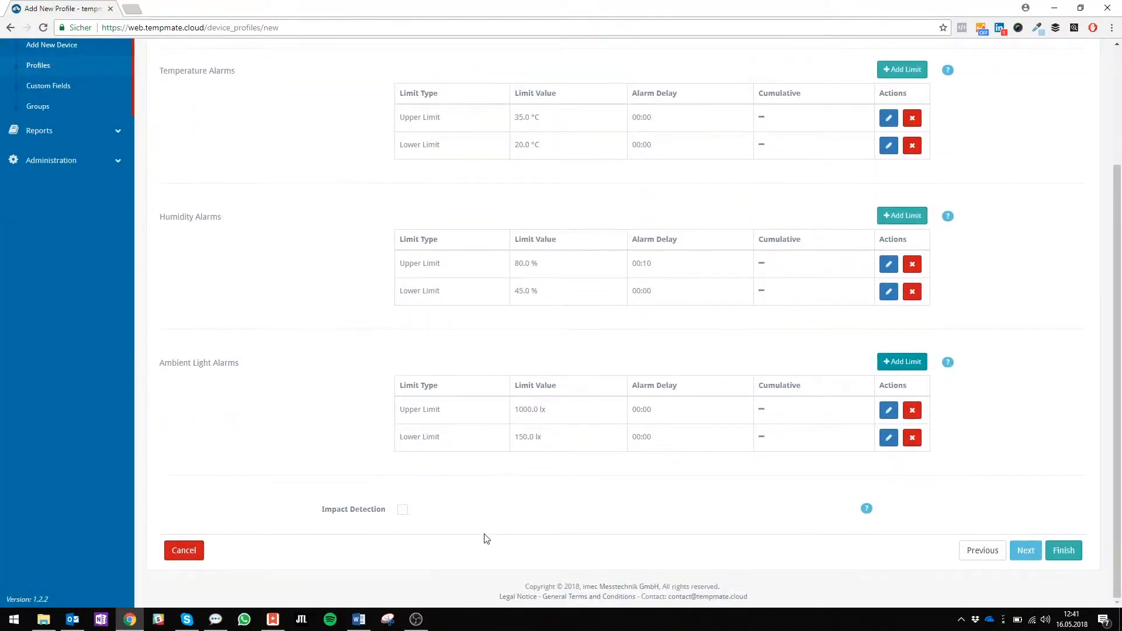
click(406, 512)
click(1026, 551)
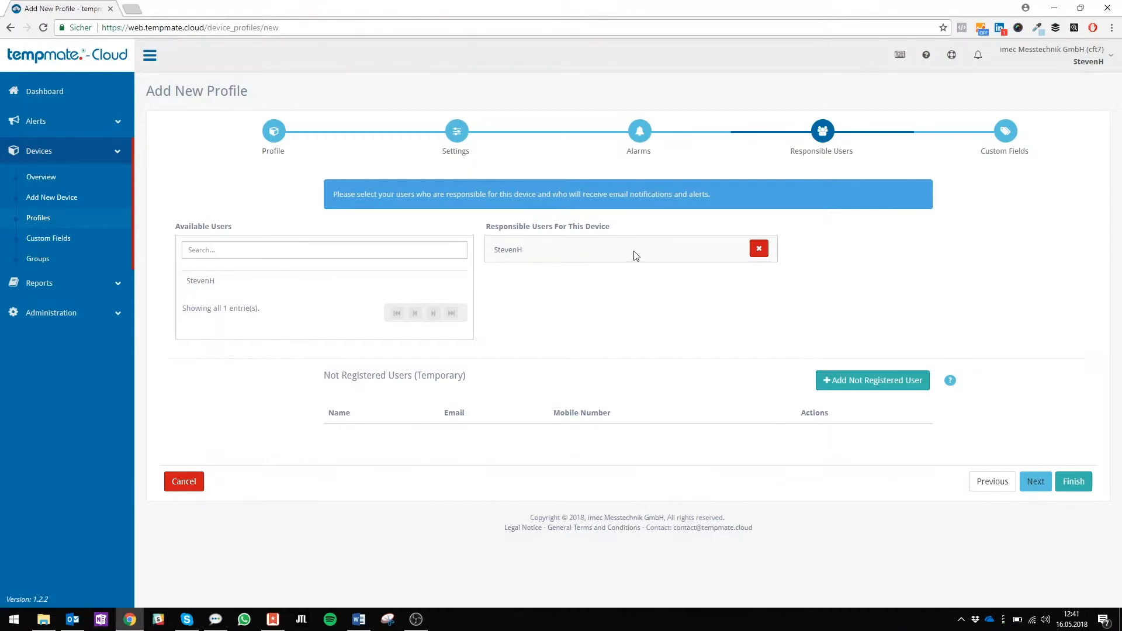
Remove and reassign the responsible user, and view the entry form for a temporary not registered user
click(760, 249)
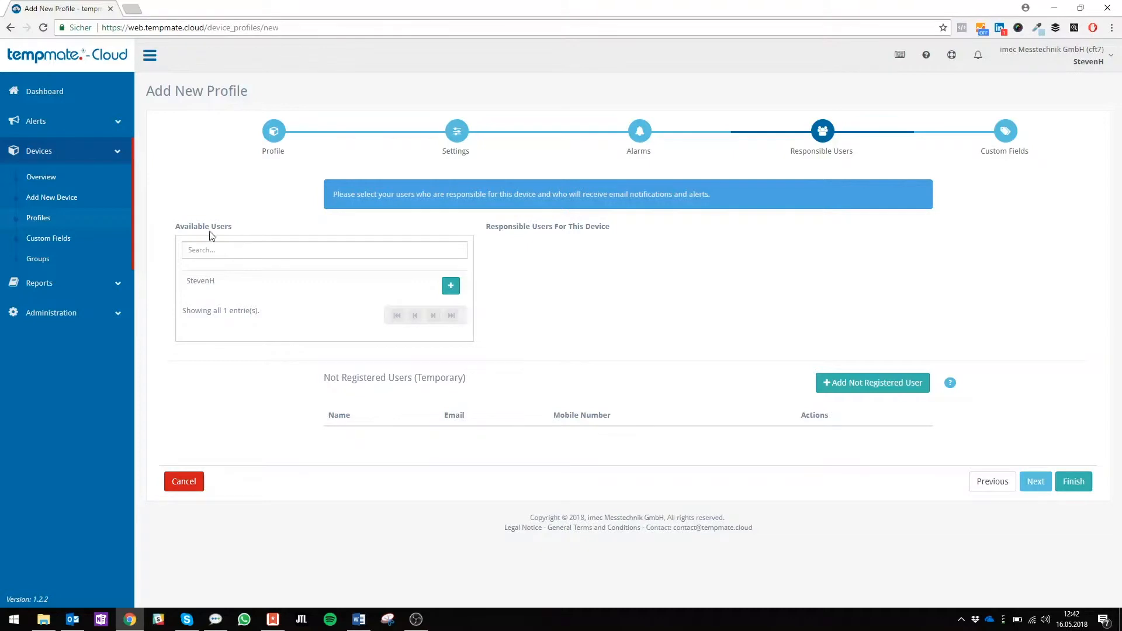
click(448, 285)
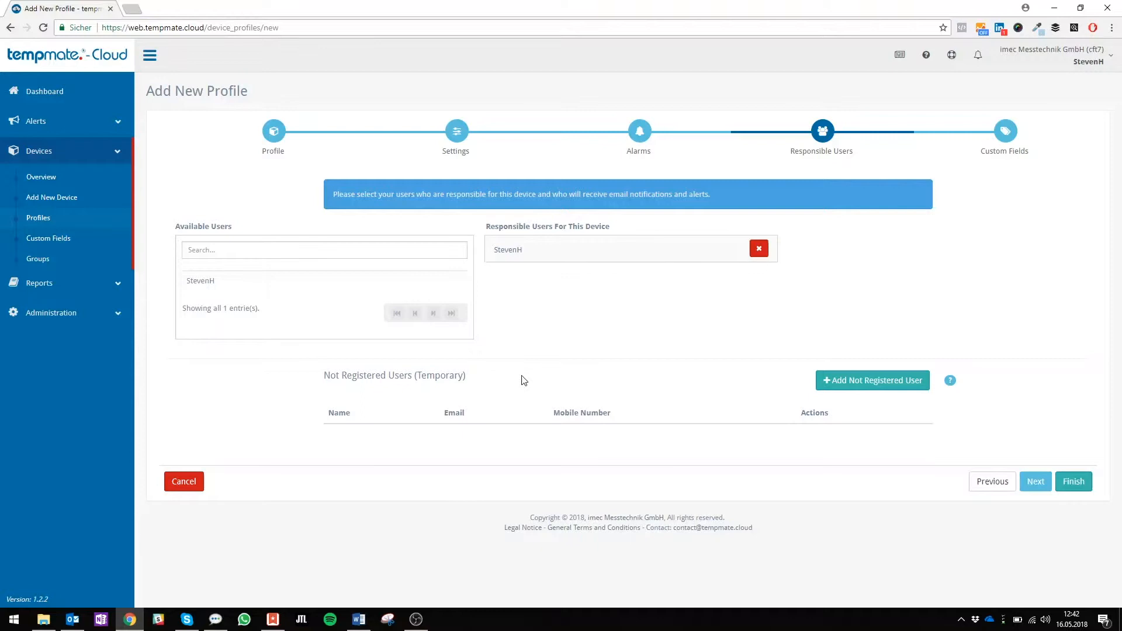
click(851, 380)
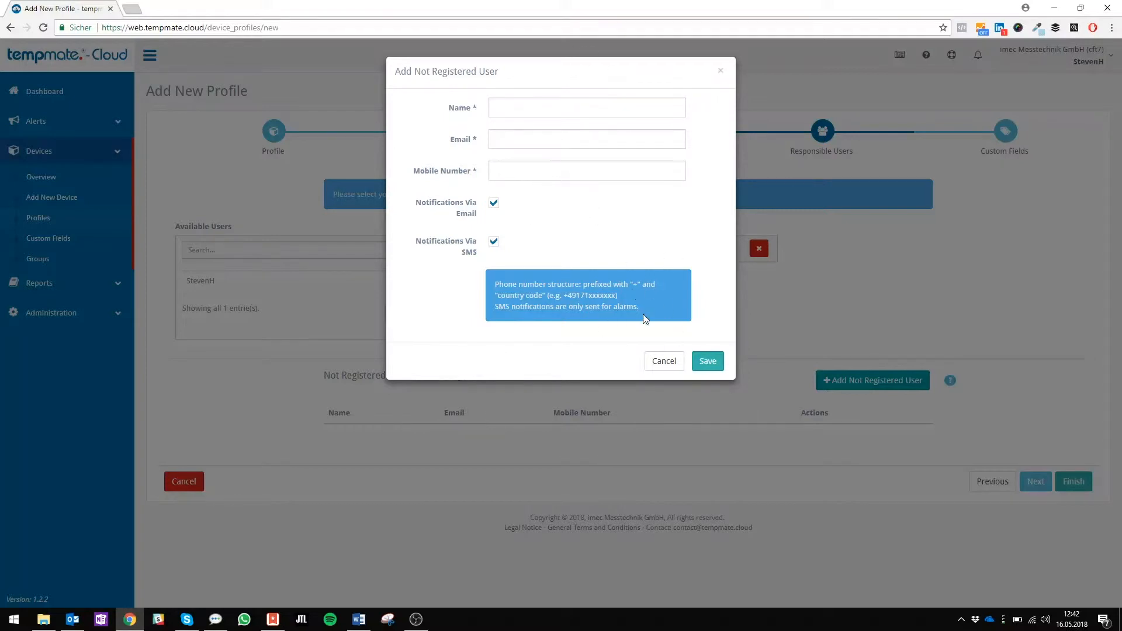
click(671, 363)
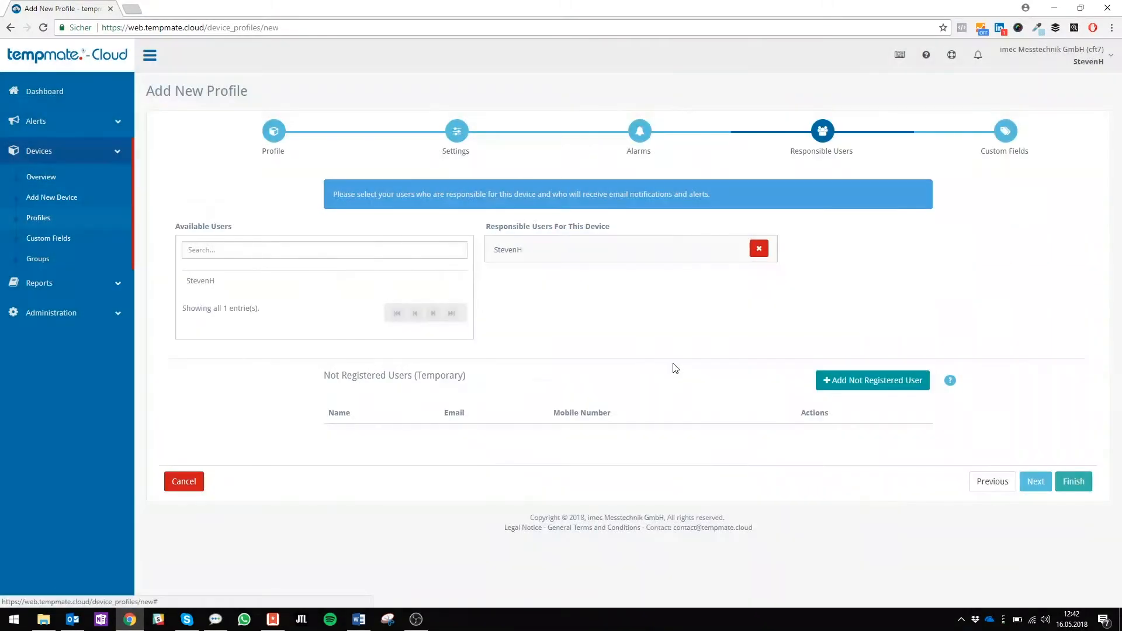
Add the Notes and Tracking-ID custom fields to the profile and finish creating it
click(1035, 482)
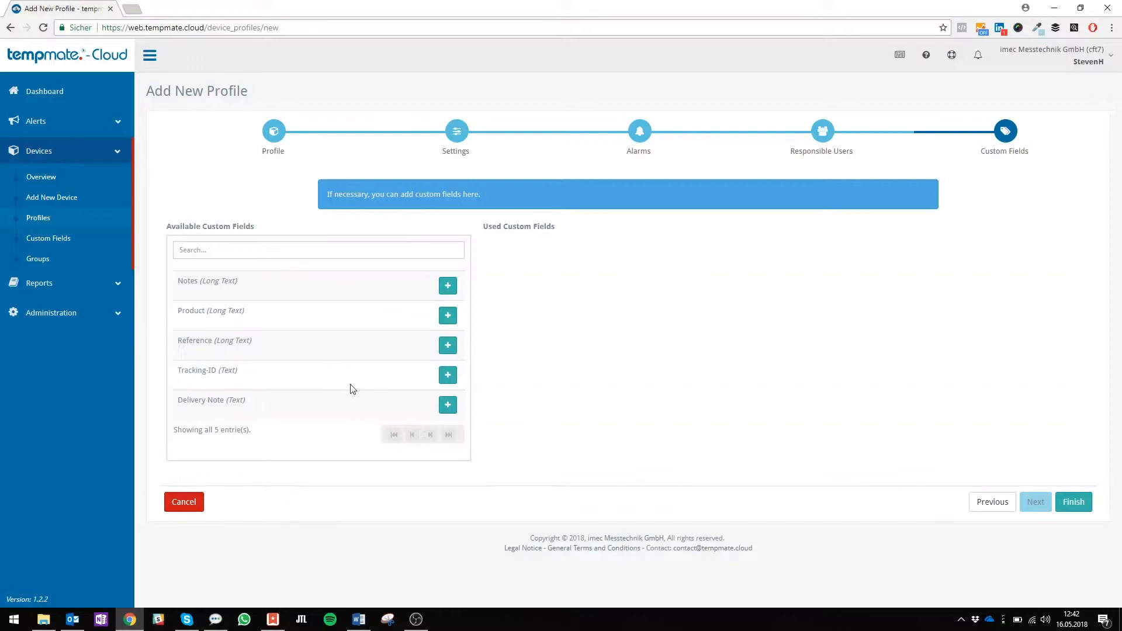
click(448, 286)
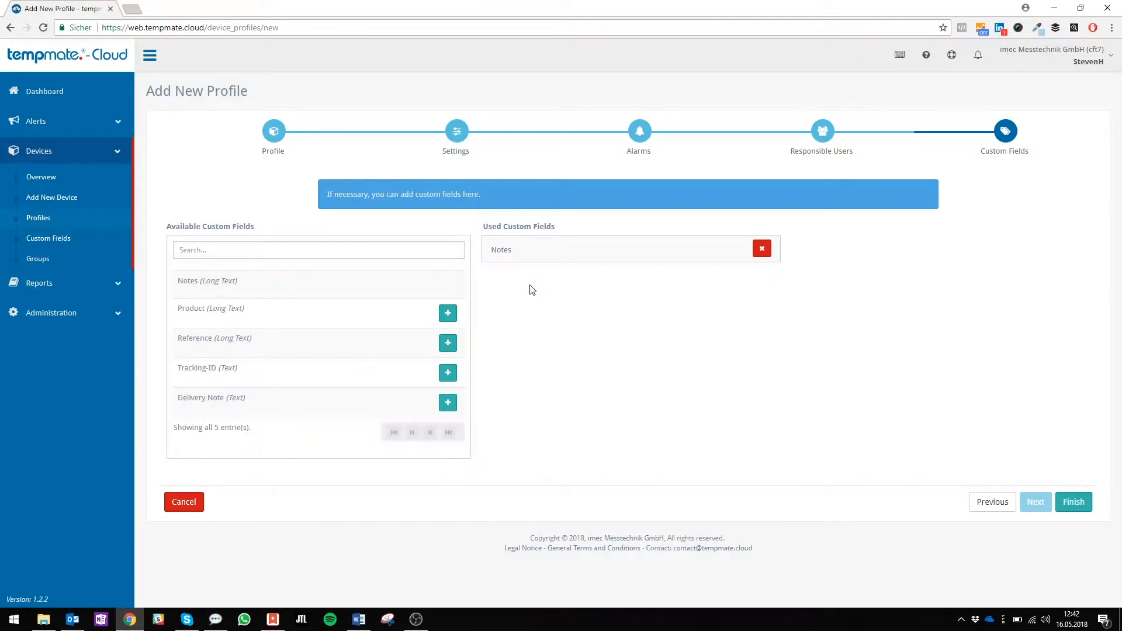
click(449, 373)
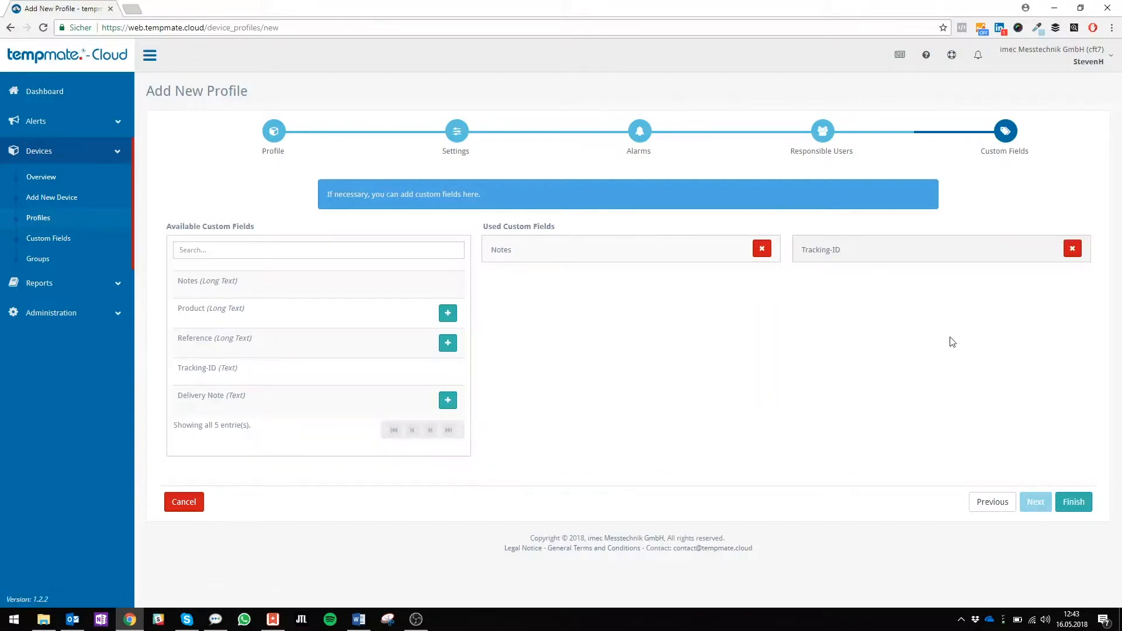
right_click(1083, 509)
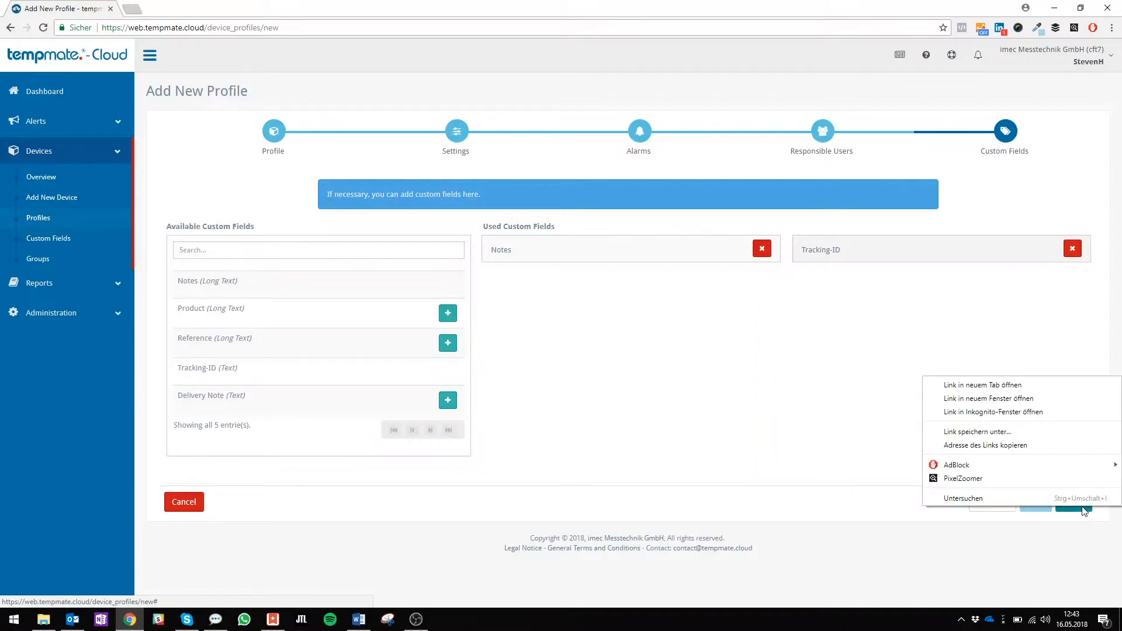
click(794, 357)
click(1073, 508)
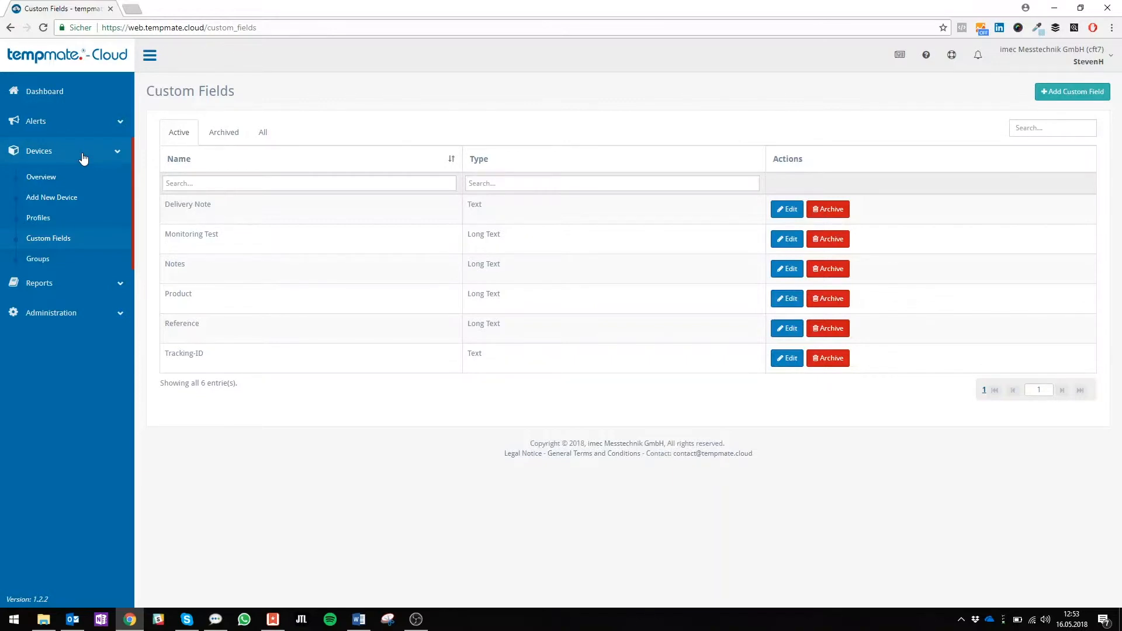
Start a new device group named Marketing Department
click(65, 266)
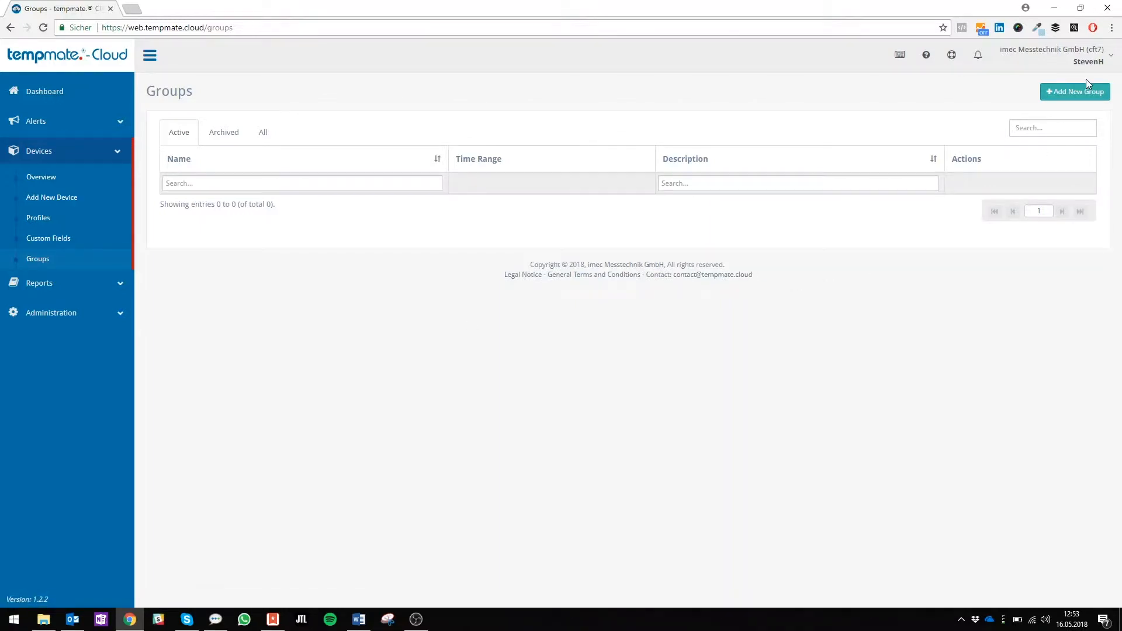
click(1069, 94)
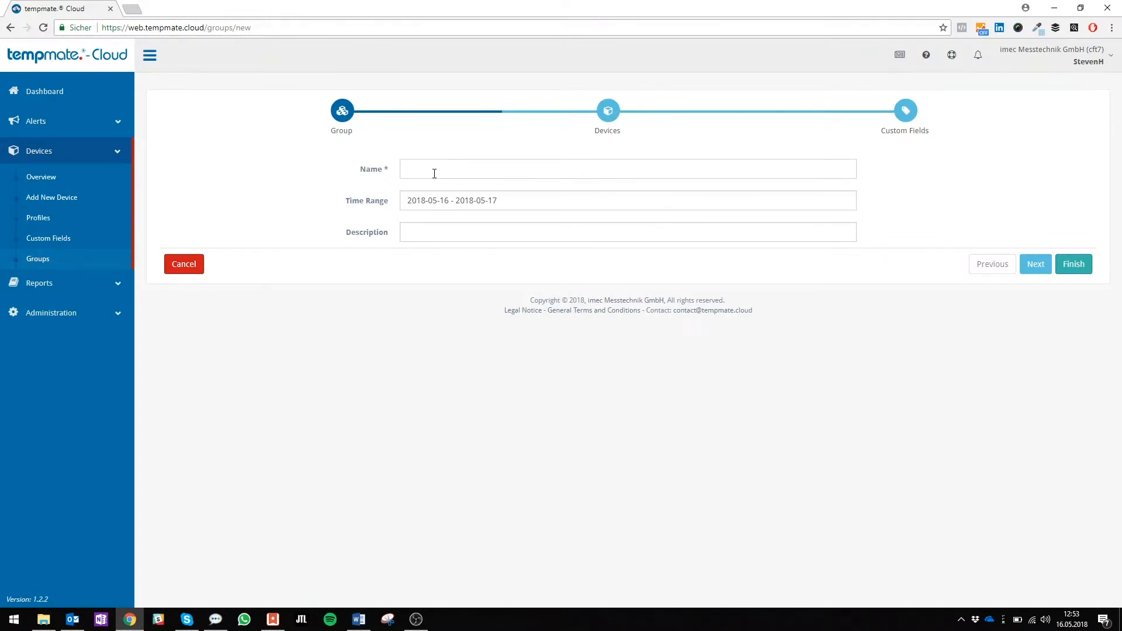
text(Marketing Department)
Set the group's time range to 2018-04-02 through 2018-04-30
click(511, 207)
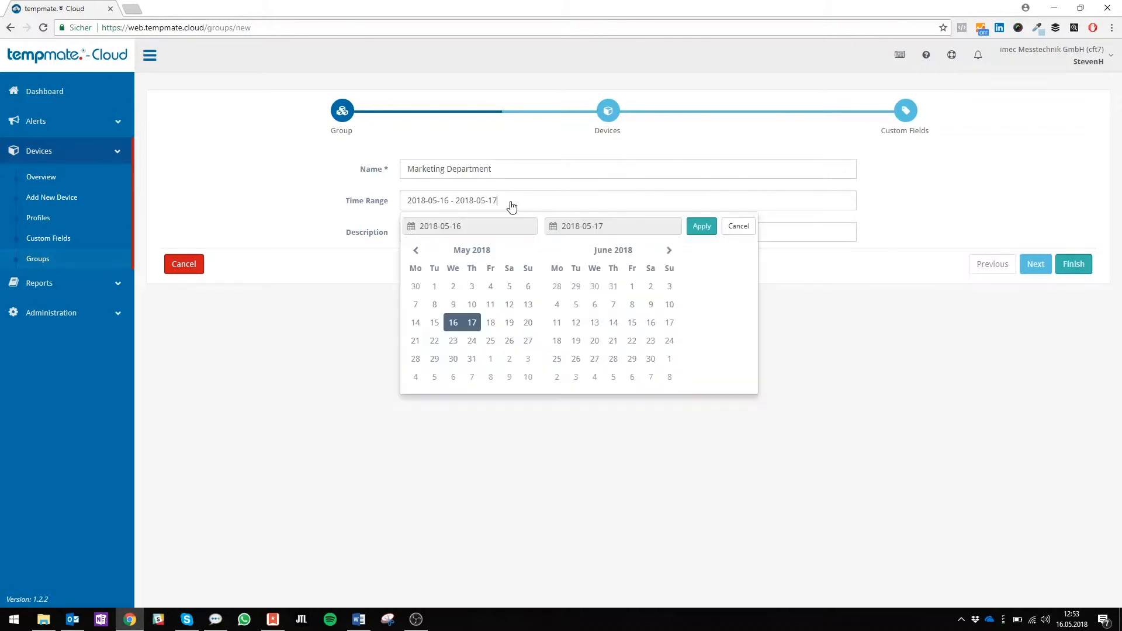
click(415, 250)
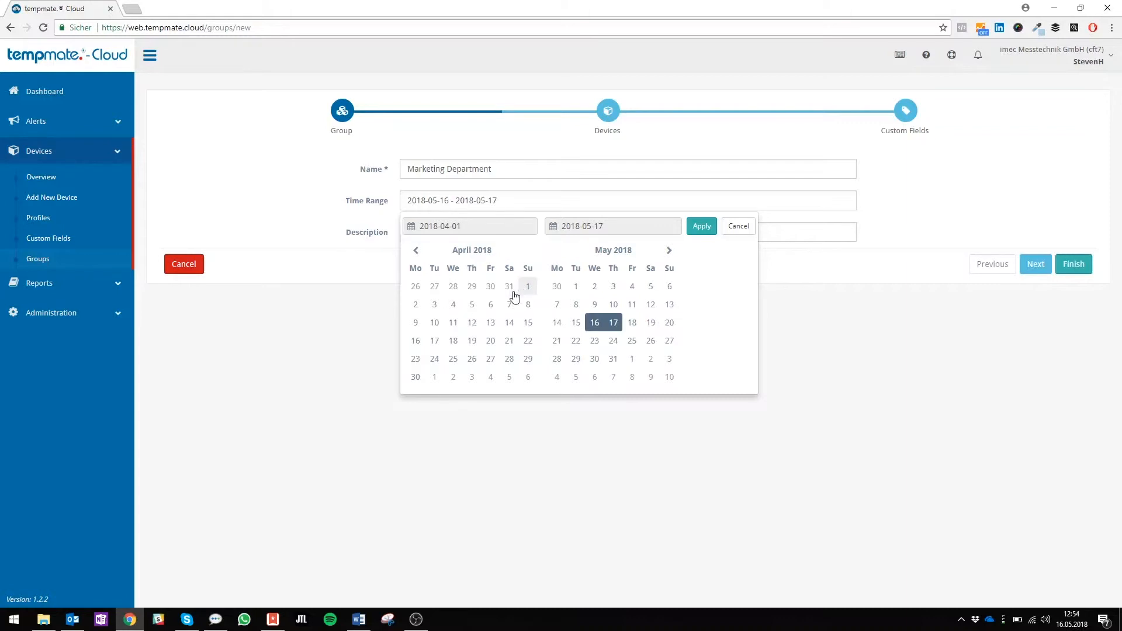
click(415, 305)
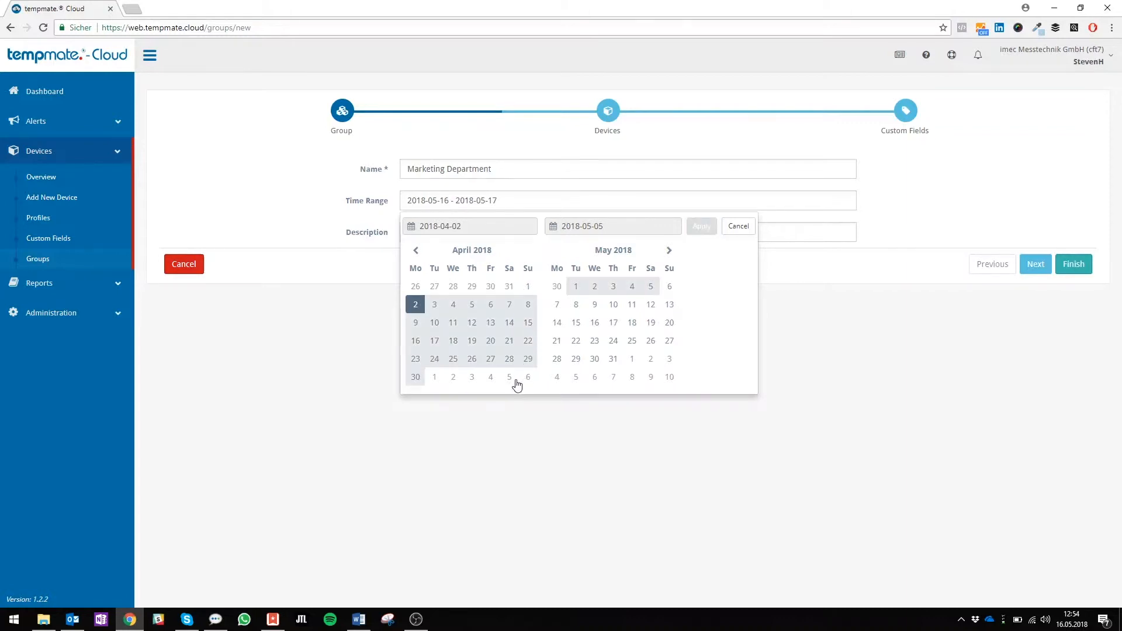
click(419, 380)
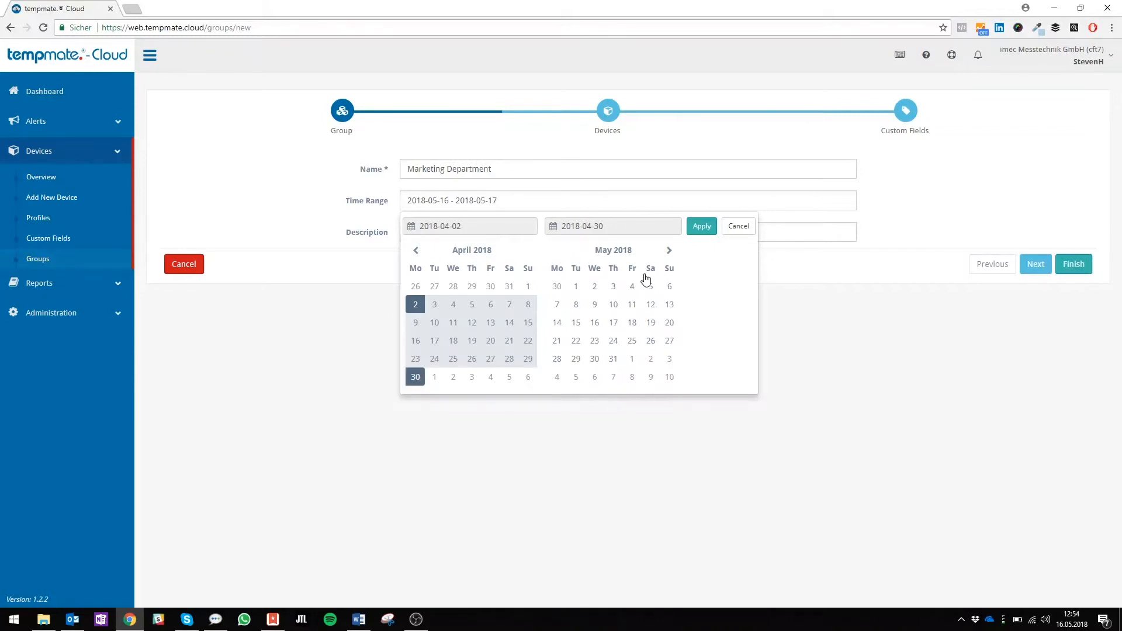
click(714, 233)
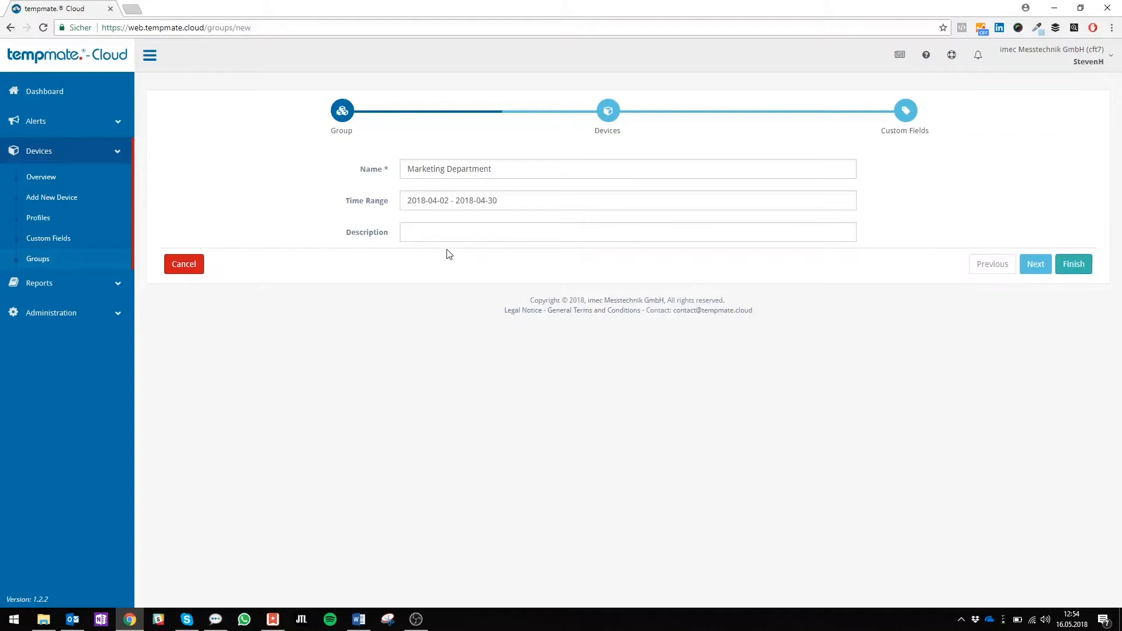
Enter Test as the group's description and assign the Demo 3 device to the group
text(Test)
click(1046, 263)
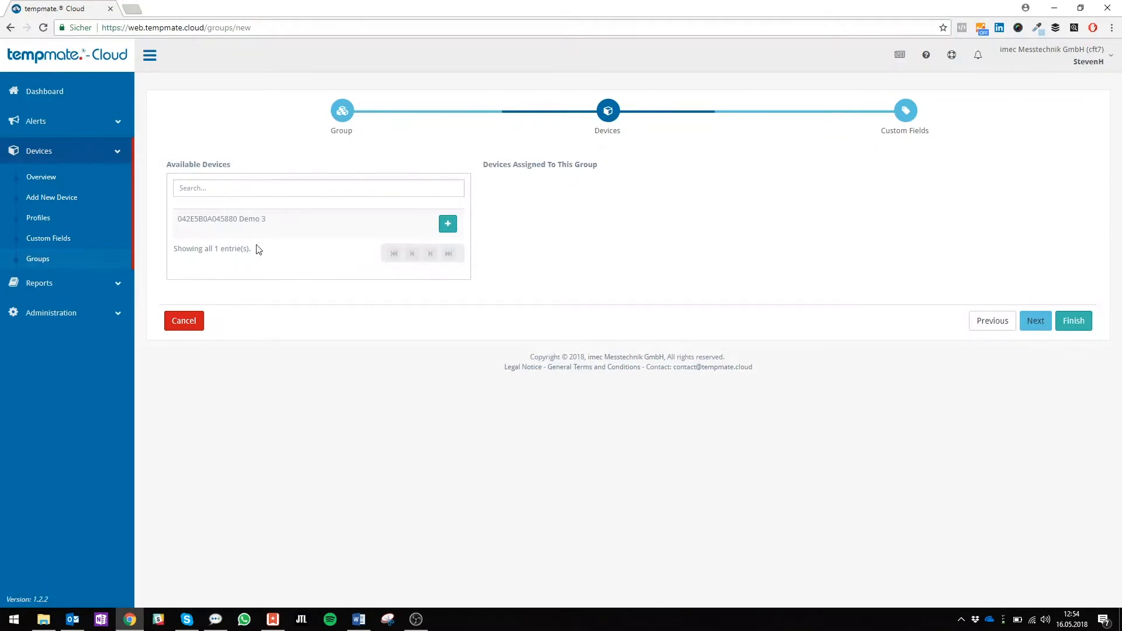
click(447, 223)
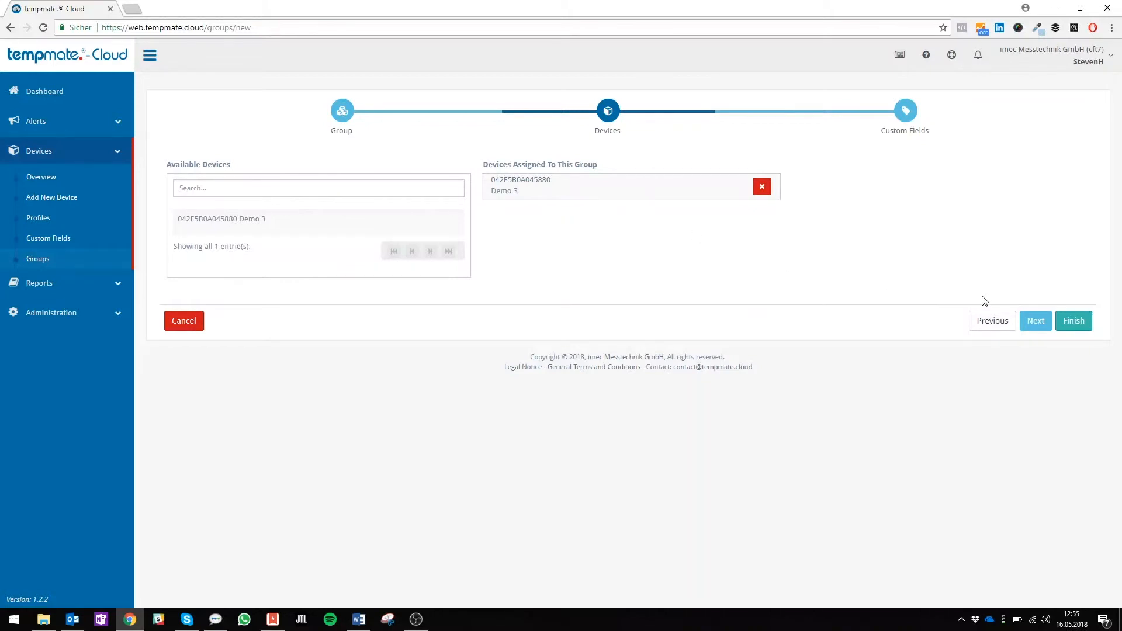
Add the Notes custom field to the group and finish creating it
click(1036, 322)
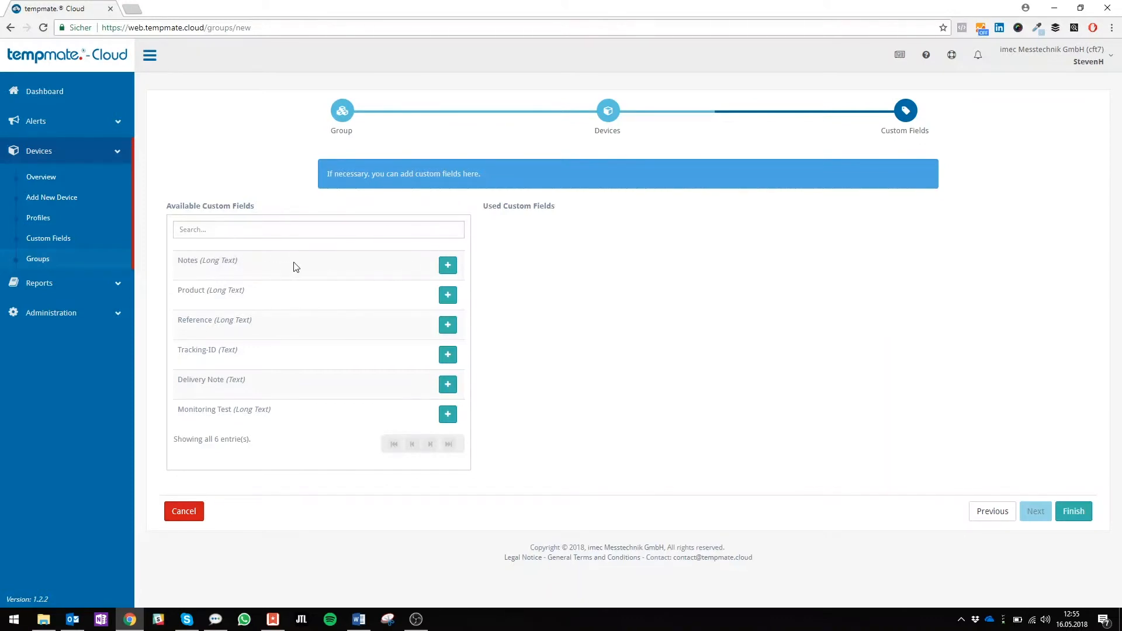
click(453, 270)
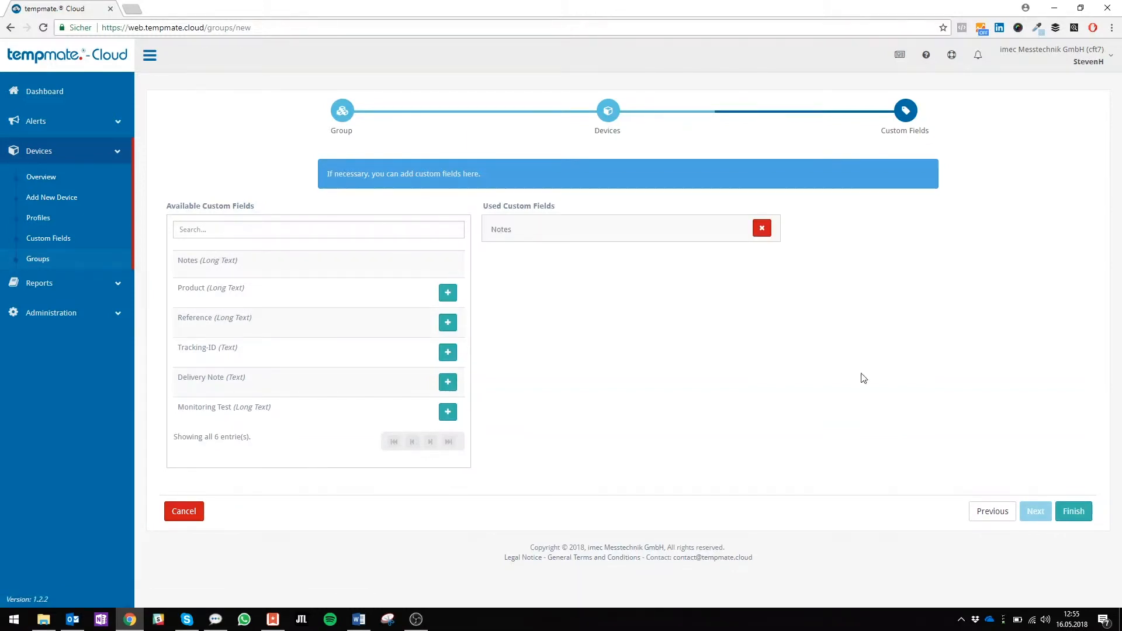
right_click(1083, 522)
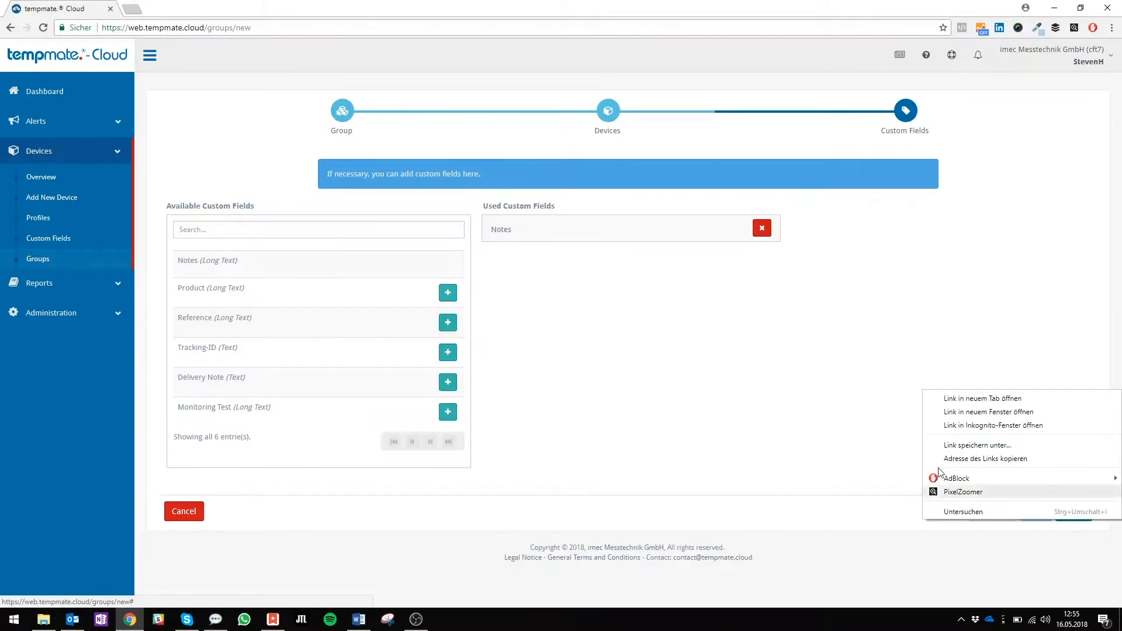
click(881, 447)
click(1071, 514)
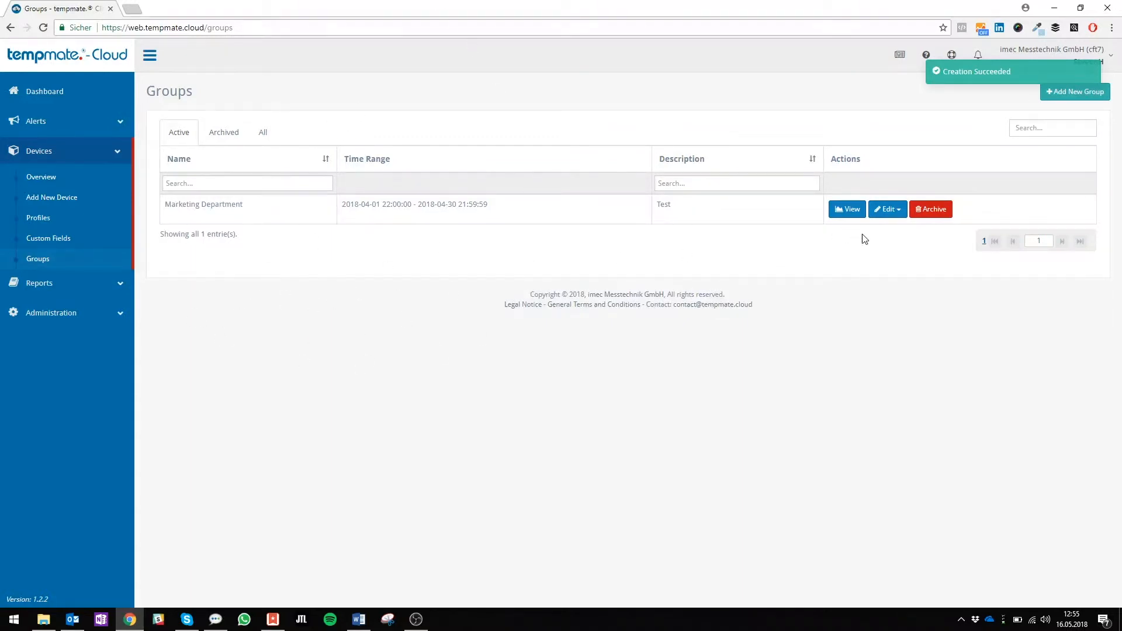
click(844, 212)
click(888, 209)
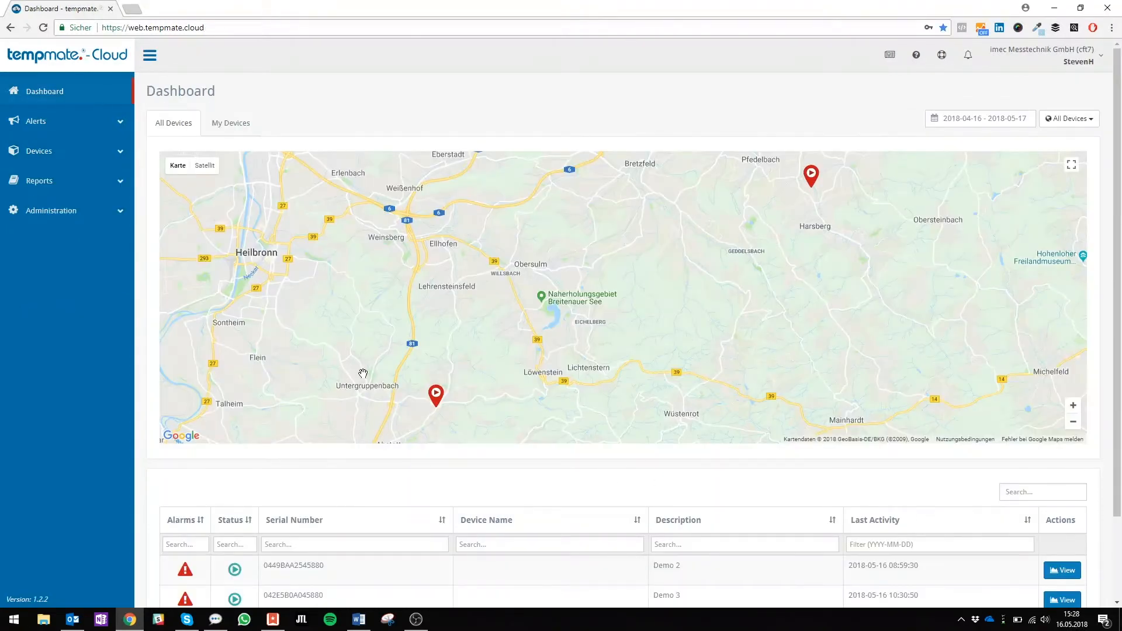
Examine the company roles and the permissions that a new role can be given
click(67, 215)
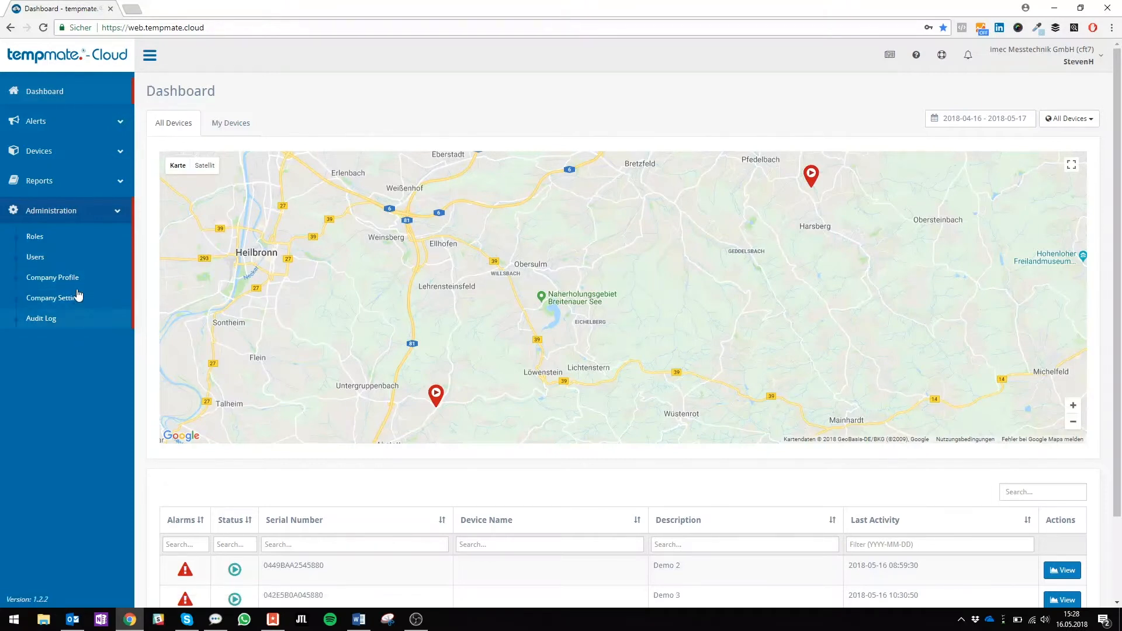
click(78, 244)
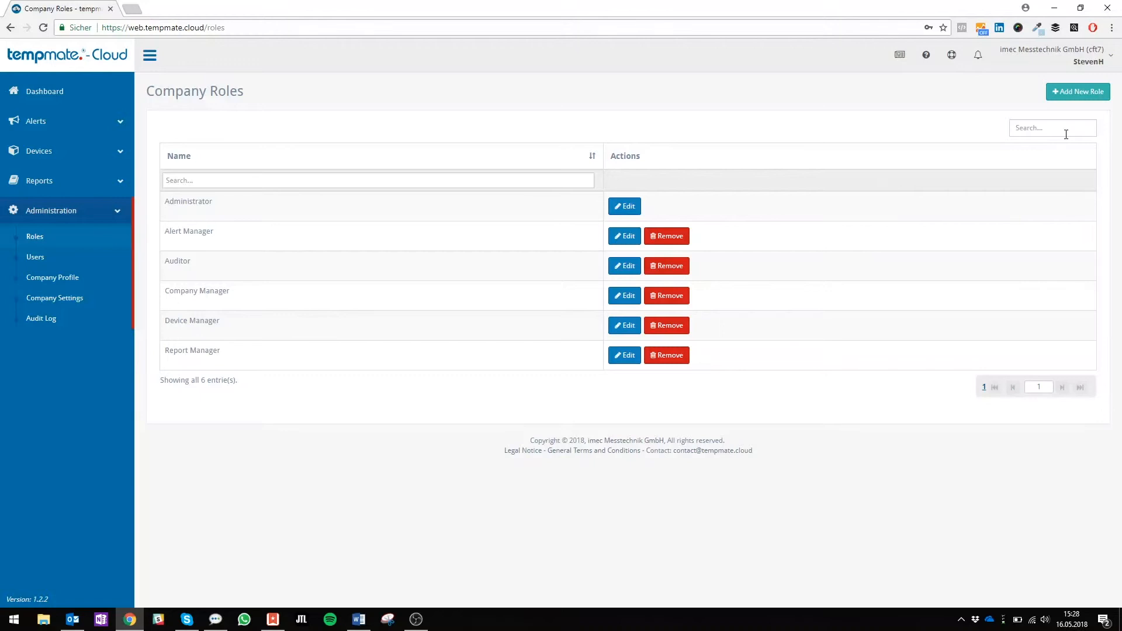
click(1078, 91)
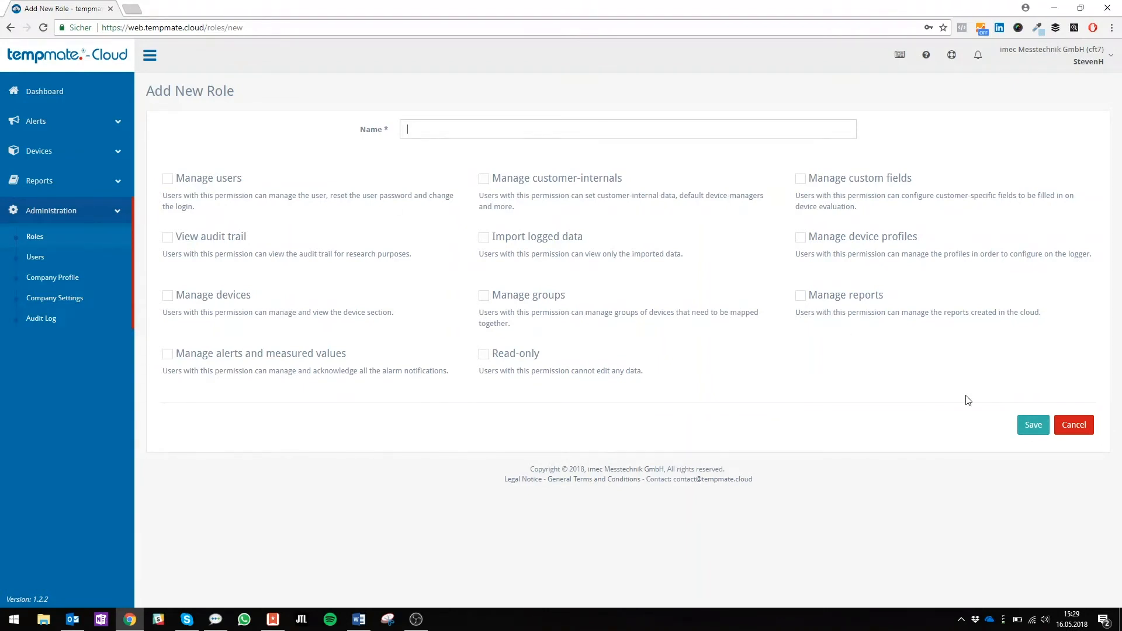
click(1082, 426)
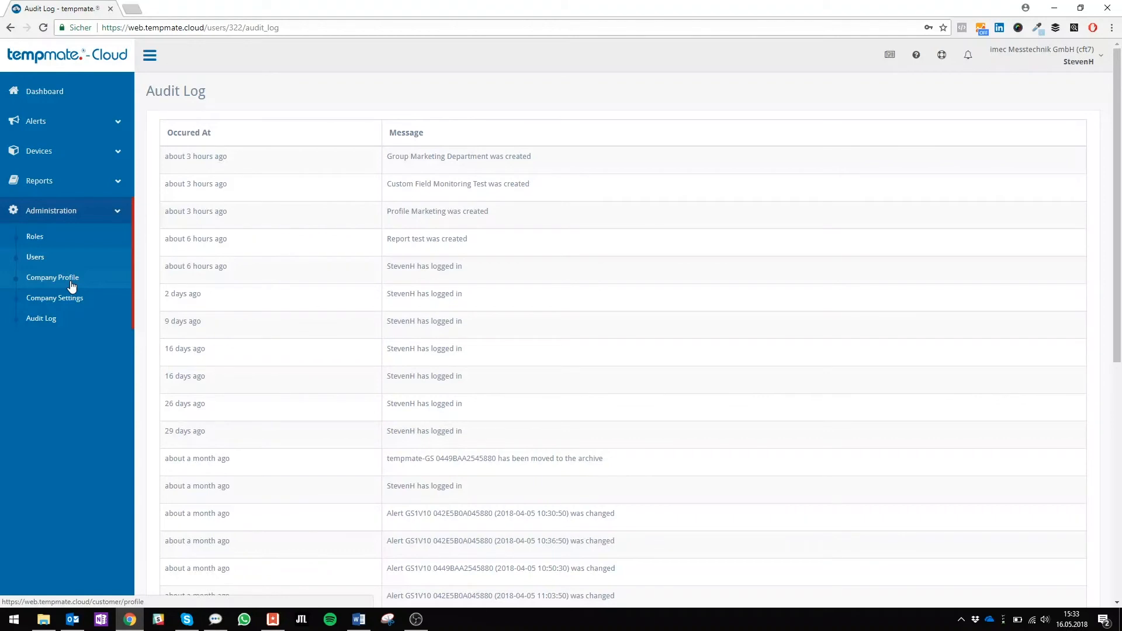
Open the company profile with its address and image fields and save it
click(71, 286)
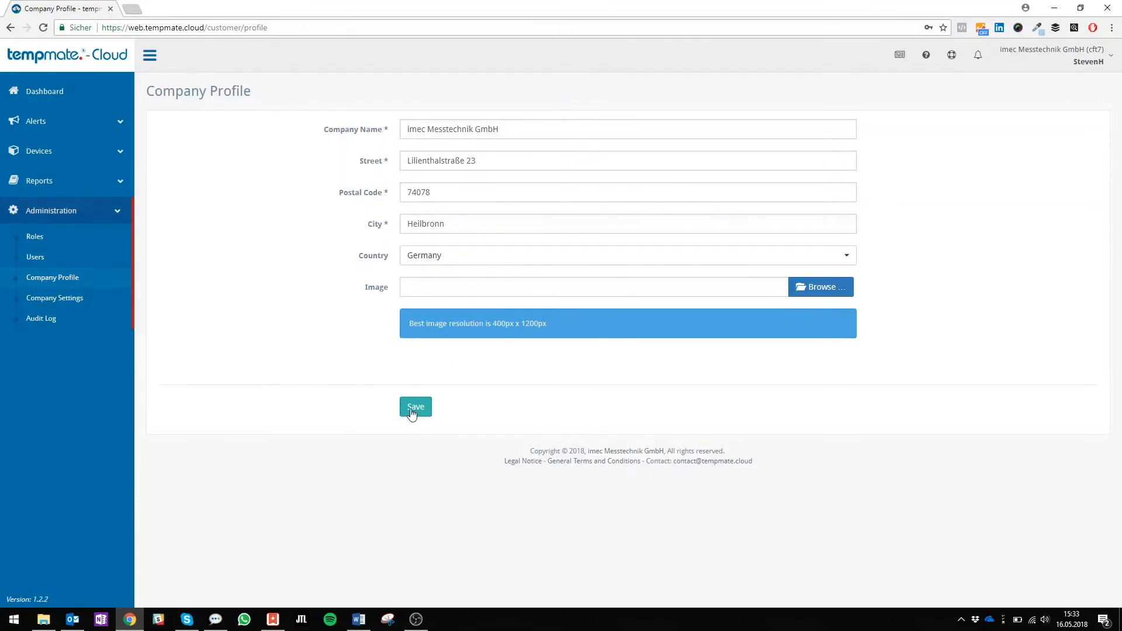
click(415, 414)
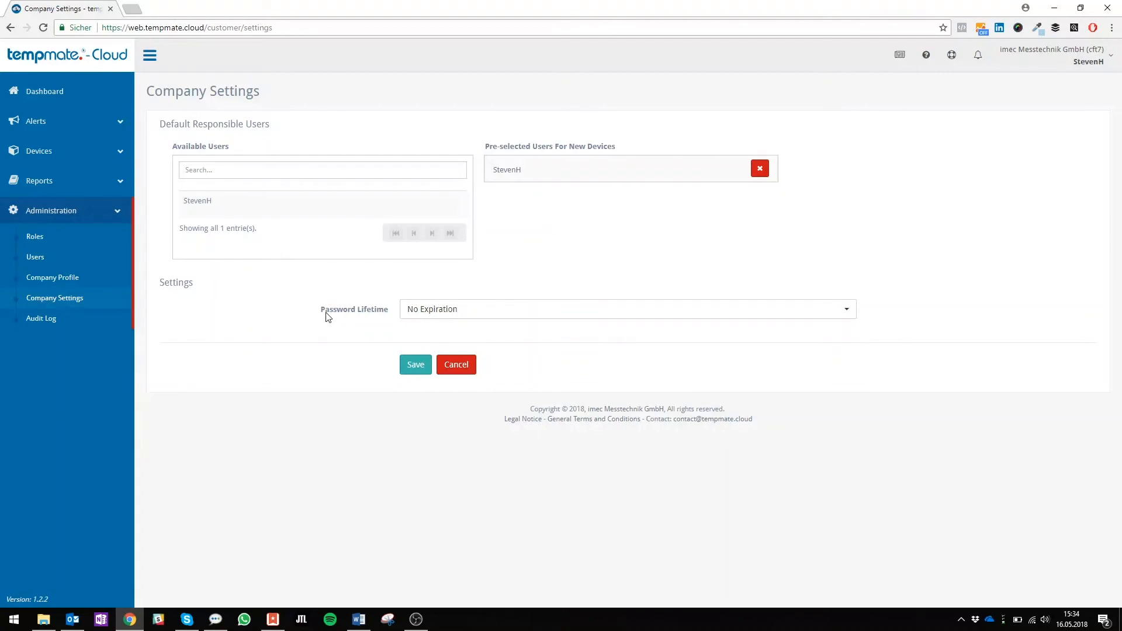
Set the password lifetime to No Expiration in the company settings and save them
click(461, 311)
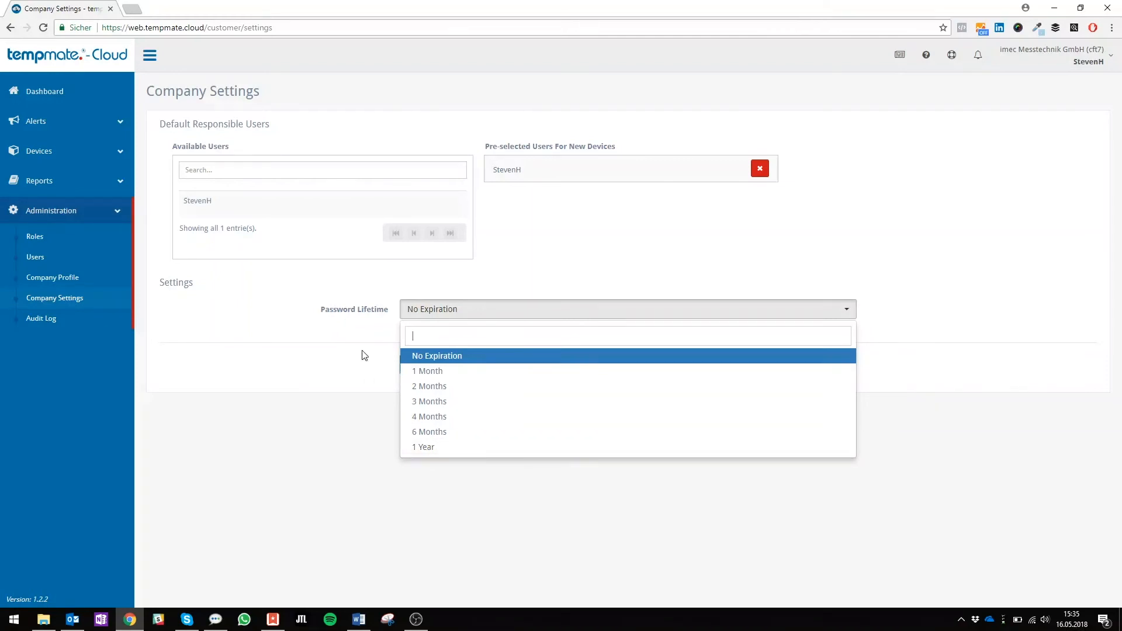
click(452, 358)
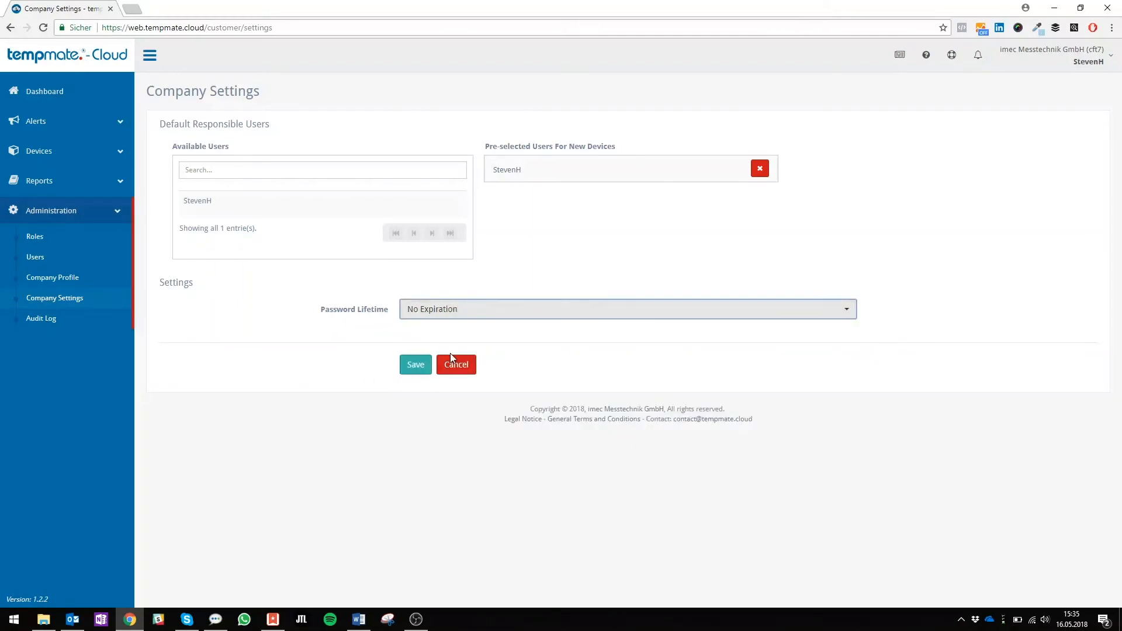
click(418, 371)
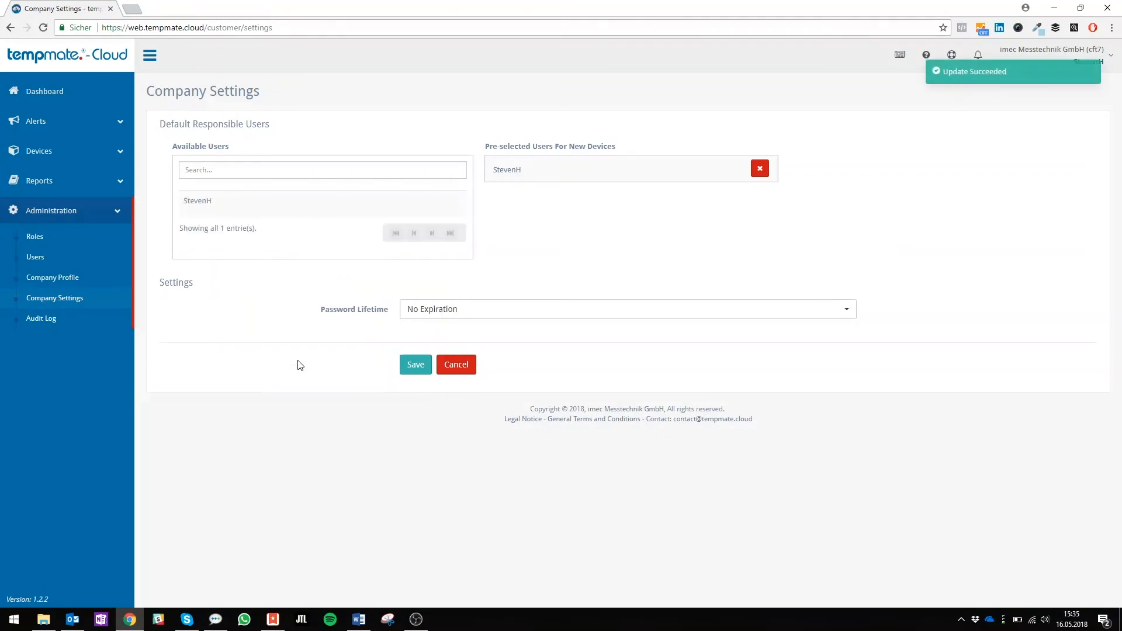
Examine the company-wide audit log for the recorded actions of all users
click(66, 323)
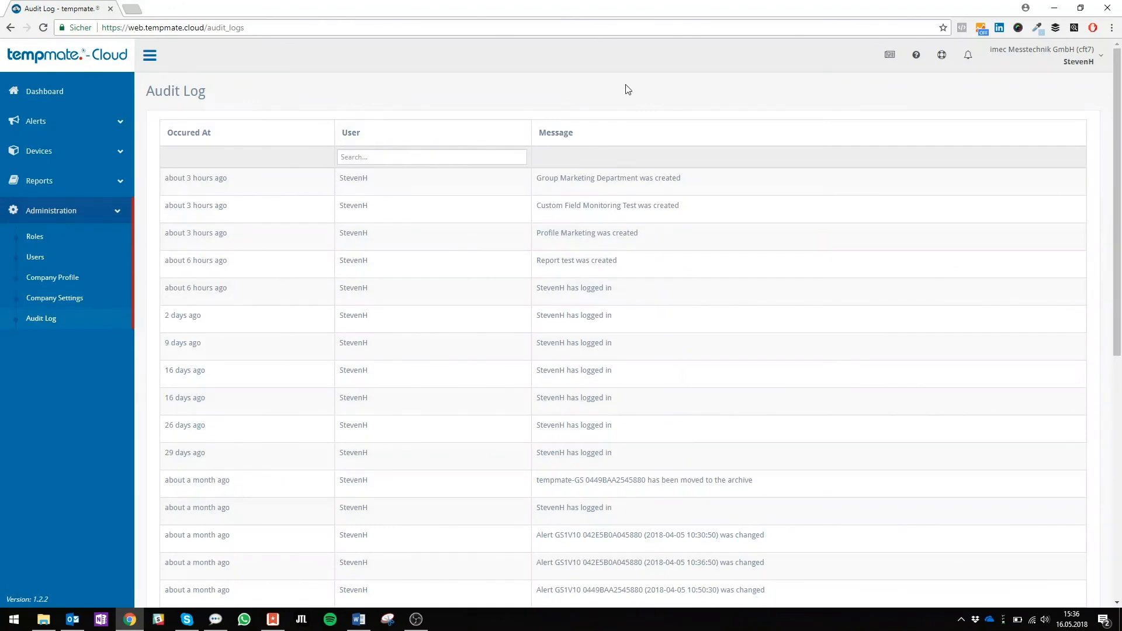
scroll(603, 327, down, 1)
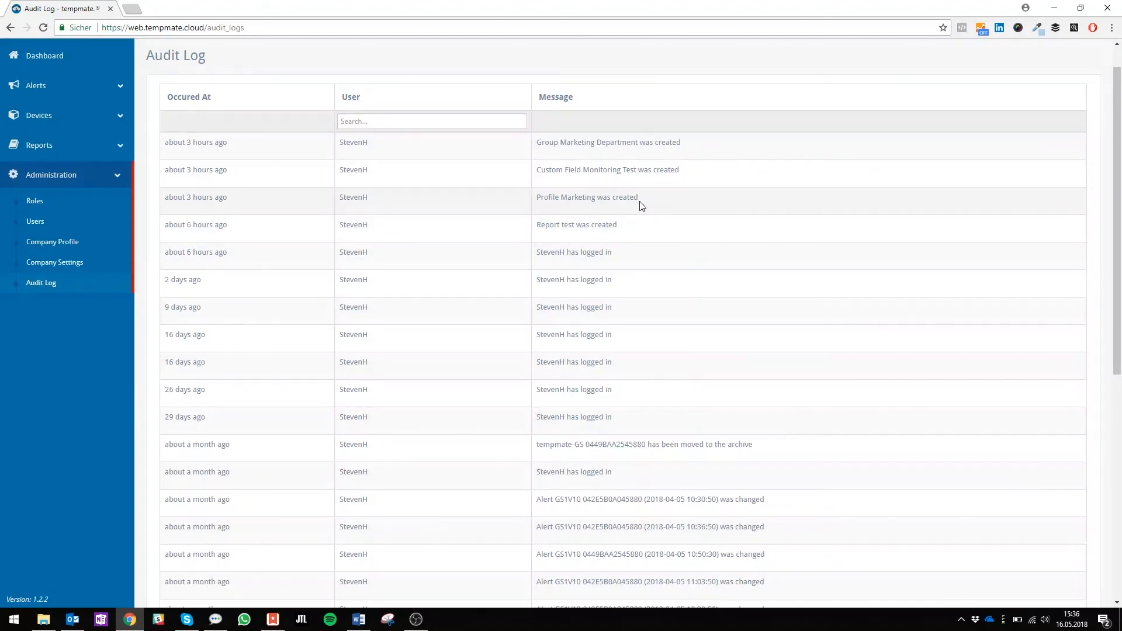
scroll(641, 205, down, 2)
scroll(641, 205, down, 1)
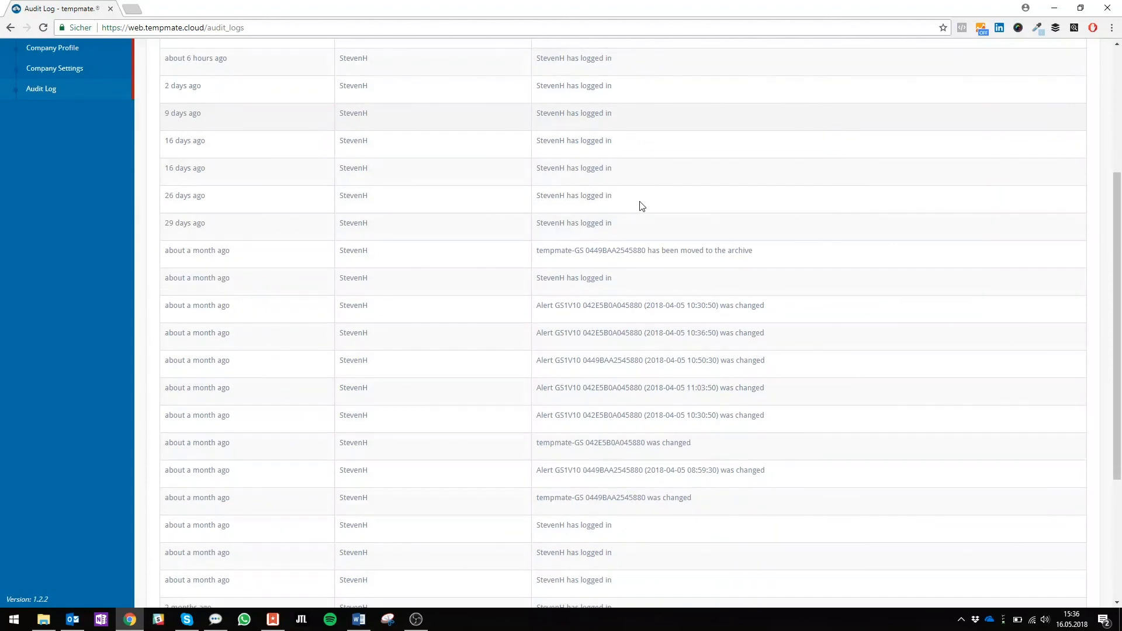
scroll(642, 206, up, 4)
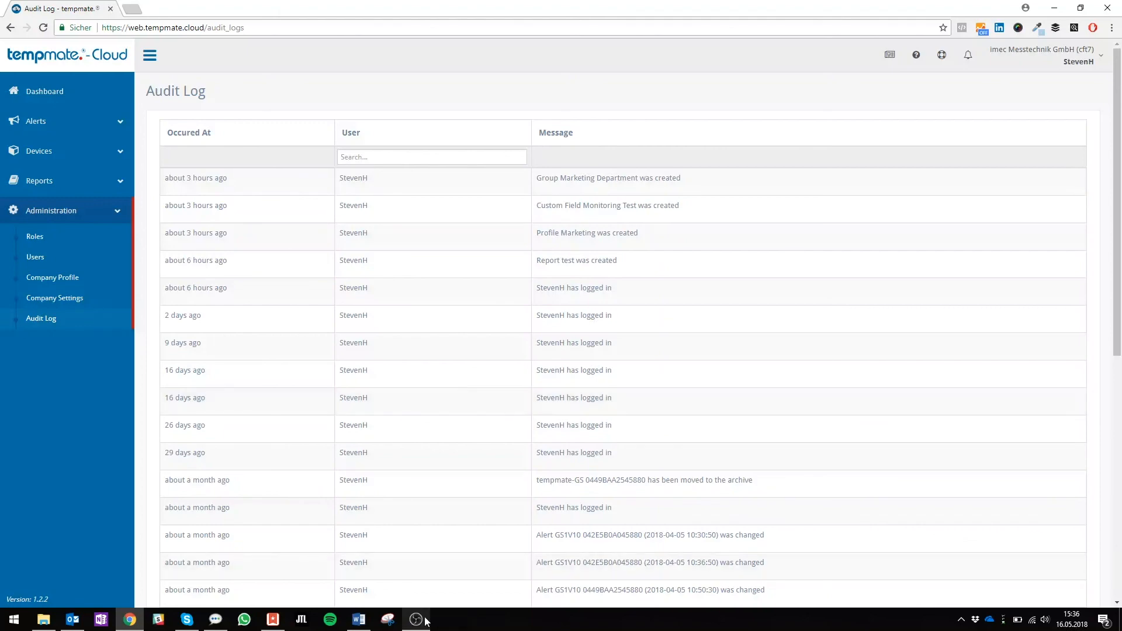
mouse_move(425, 627)
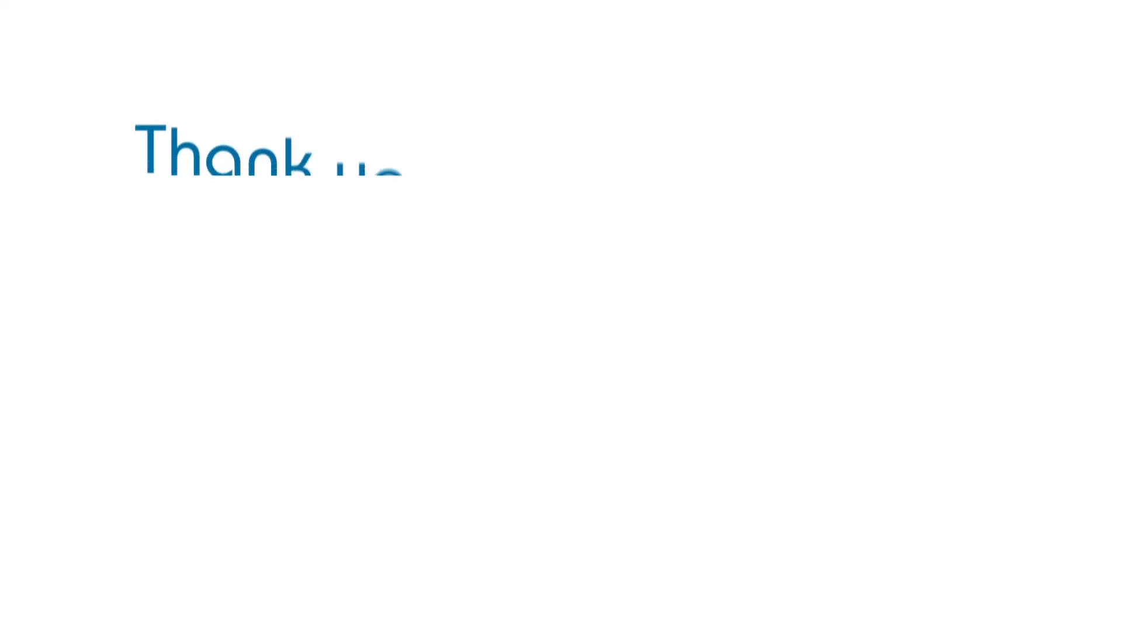